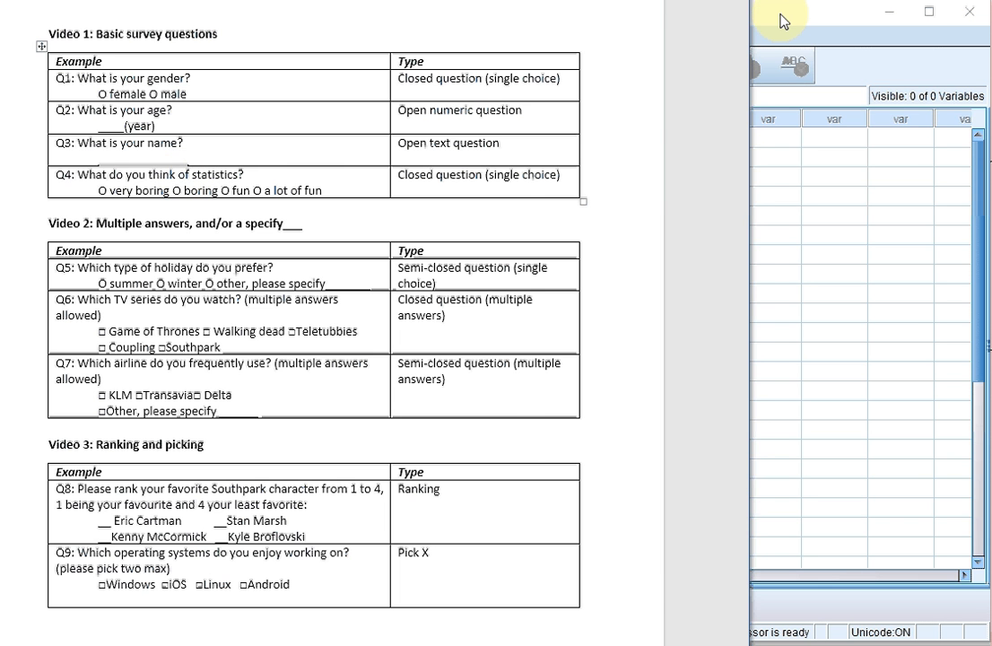
Step: Switch to the SPSS Data Editor's Variable View and label the first variable "what is your gender?"
{"action": "left_click", "coordinate": [783, 19]}
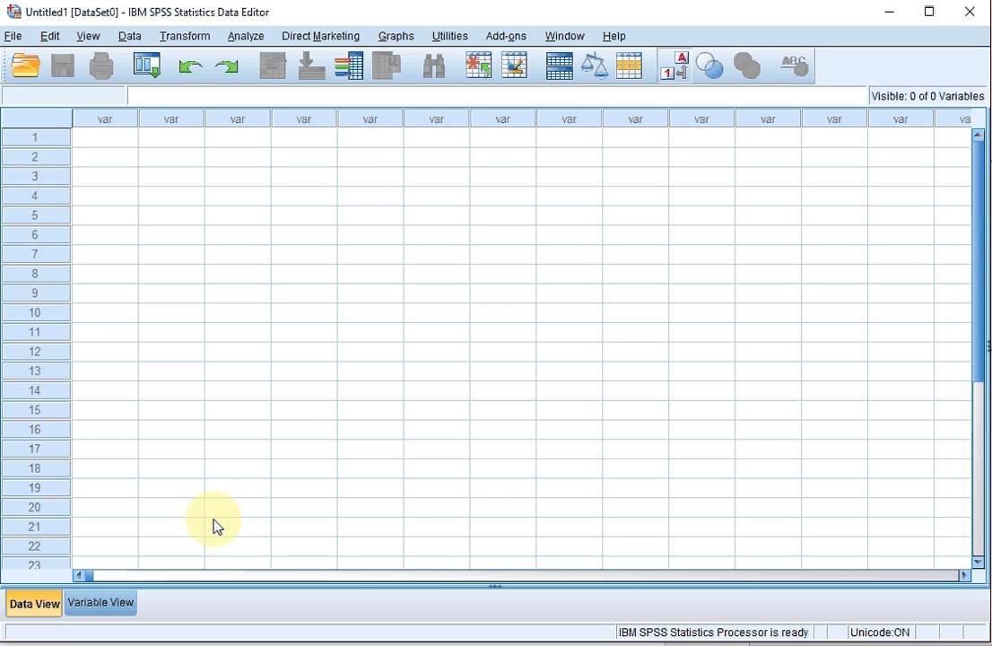
{"action": "left_click", "coordinate": [102, 604]}
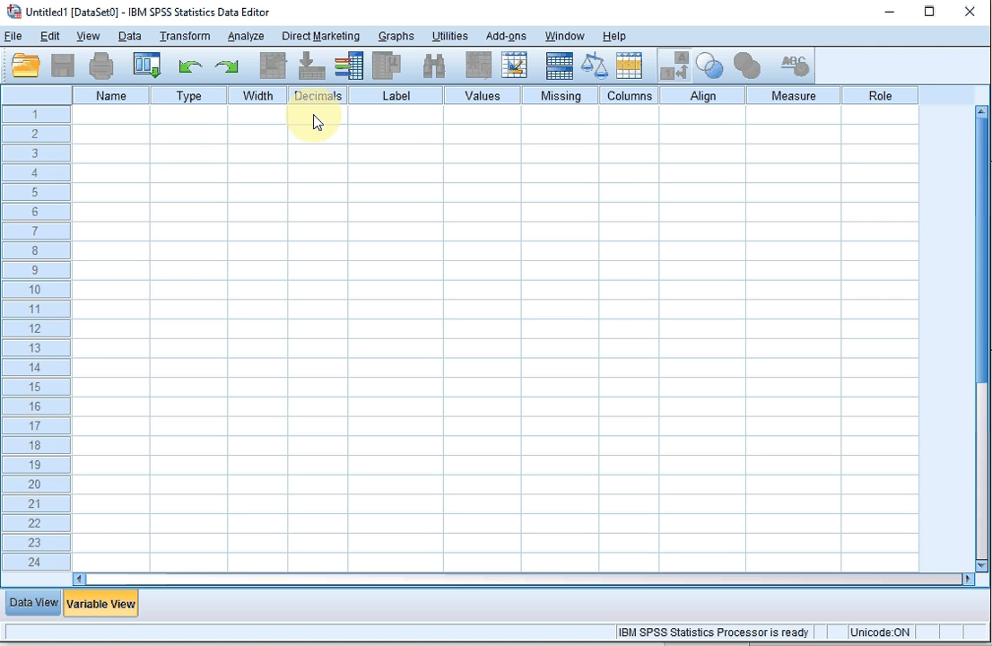
{"action": "left_click", "coordinate": [388, 115]}
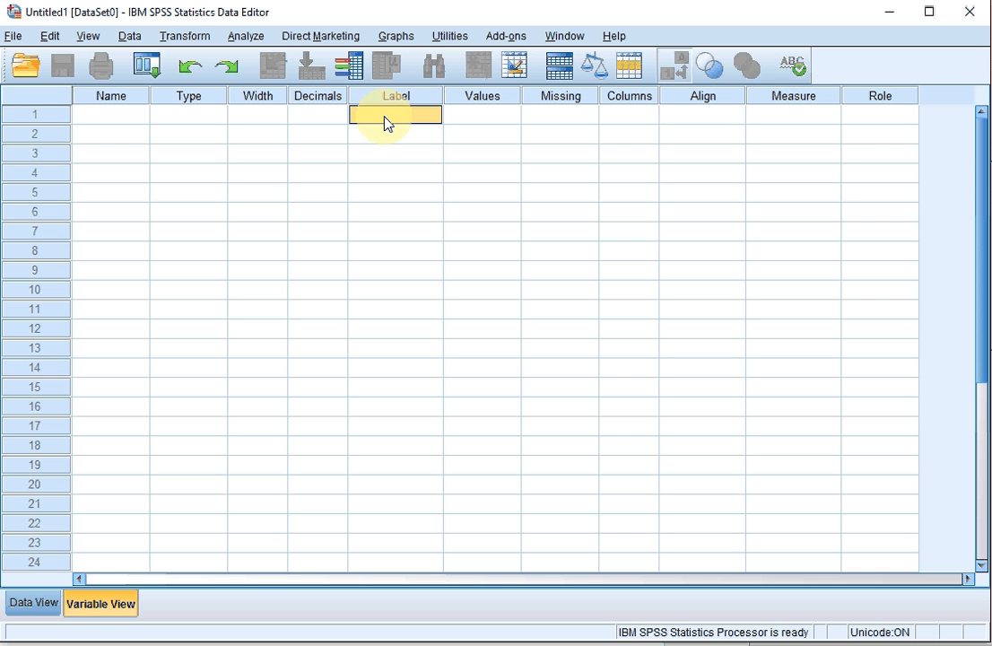
{"action": "type", "text": "what i"}
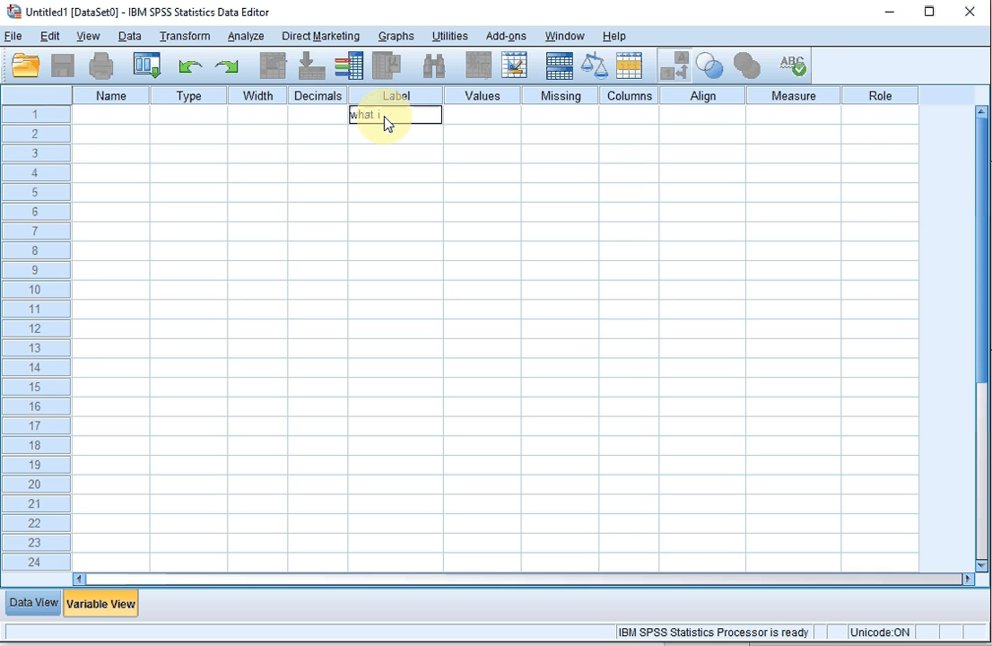
{"action": "type", "text": "s your gender?"}
{"action": "key", "text": "Return"}
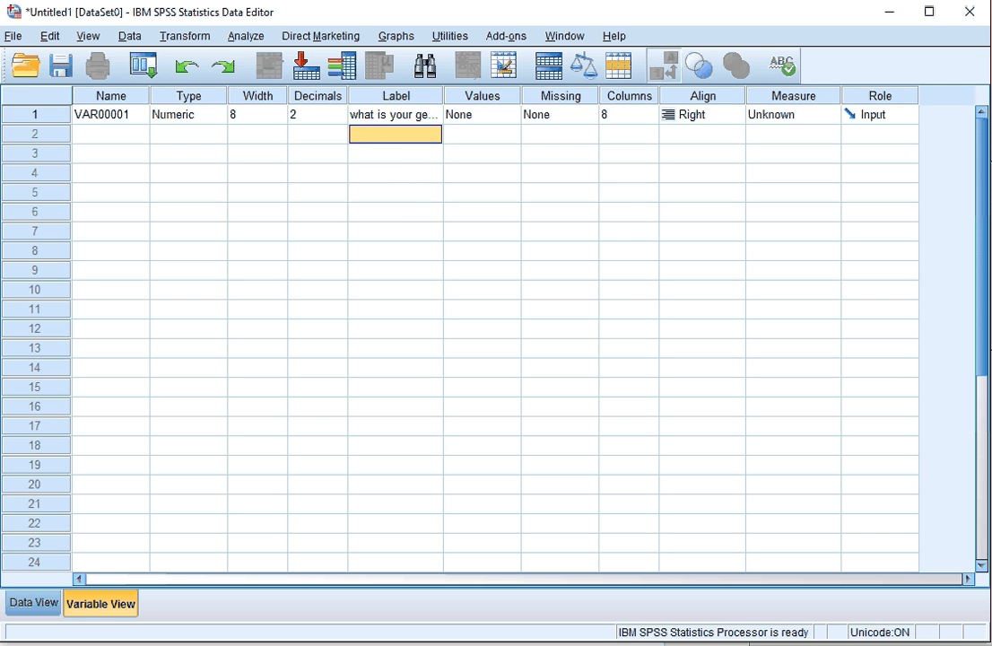
Step: Following the survey document, label the second variable "what is your age" and the third "what is your name"
{"action": "key", "text": "alt+Tab"}
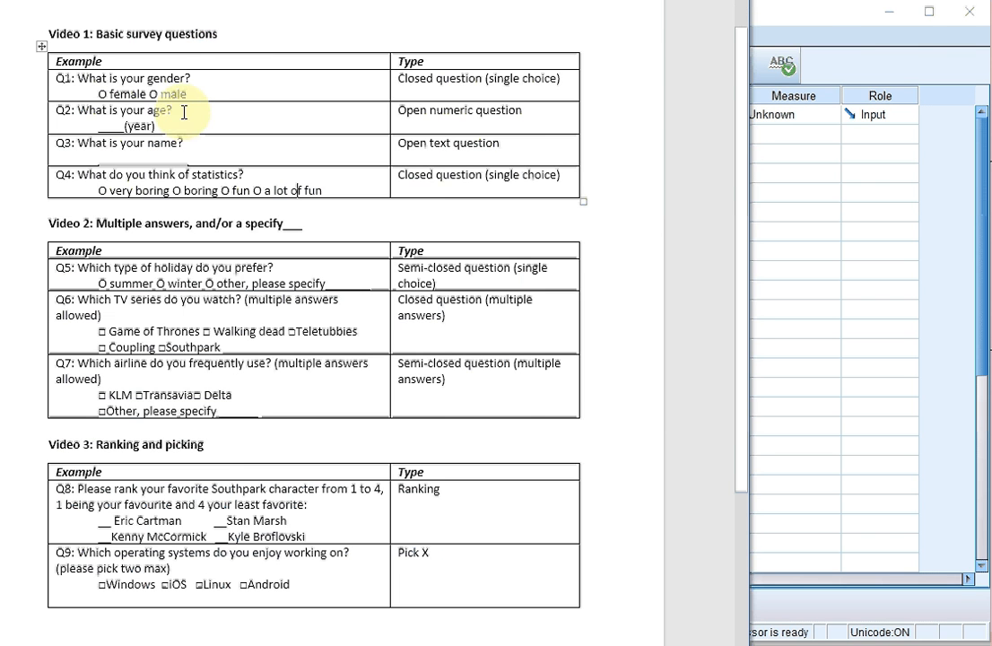
{"action": "left_click", "coordinate": [816, 14]}
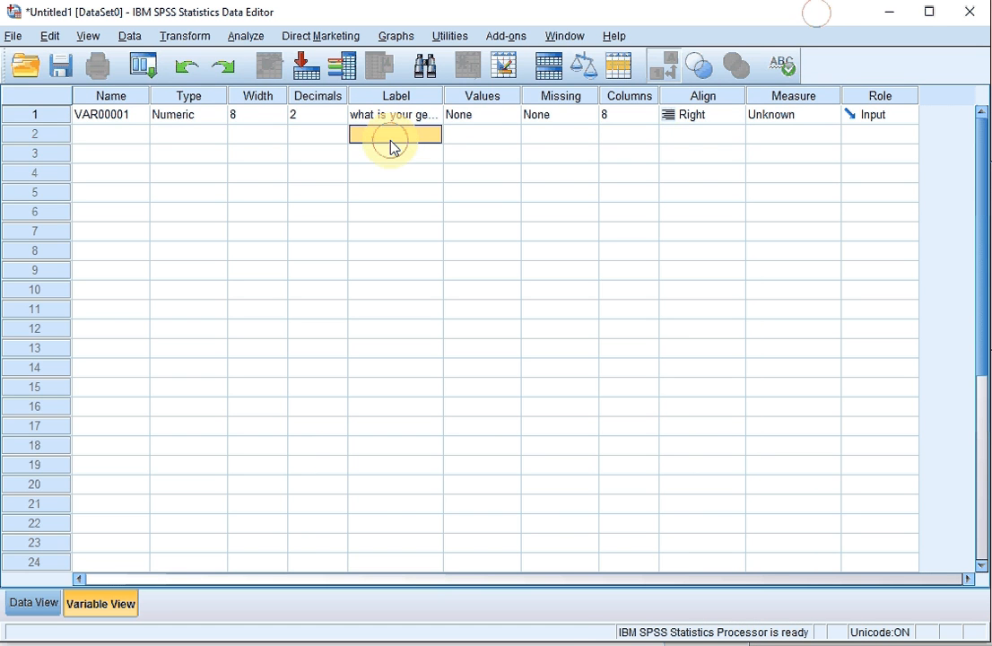
{"action": "type", "text": "what is"}
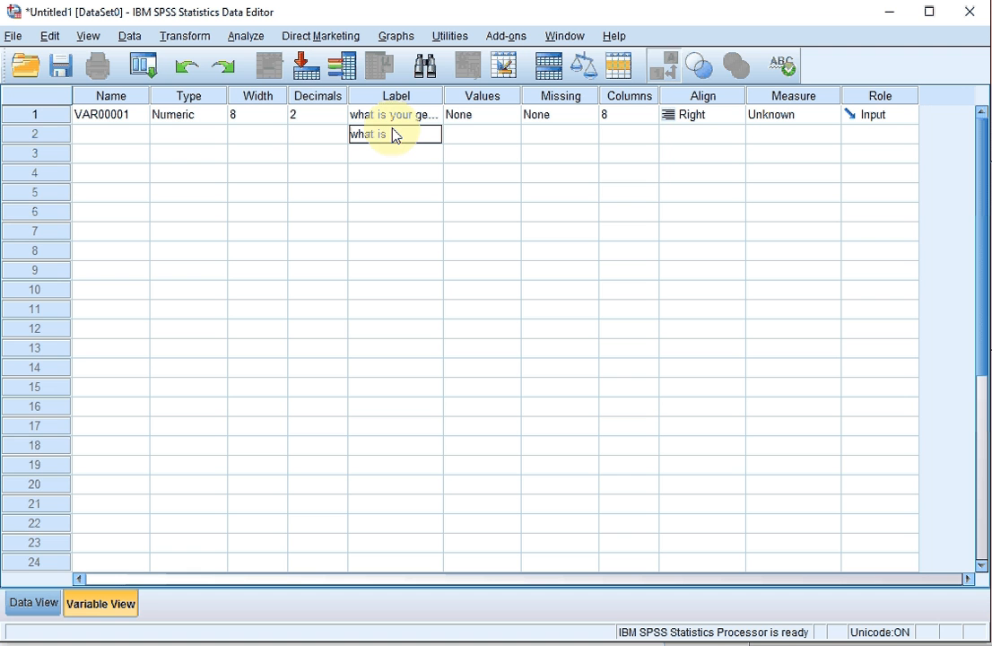
{"action": "type", "text": " your age"}
{"action": "key", "text": "Return"}
{"action": "type", "text": "what is your"}
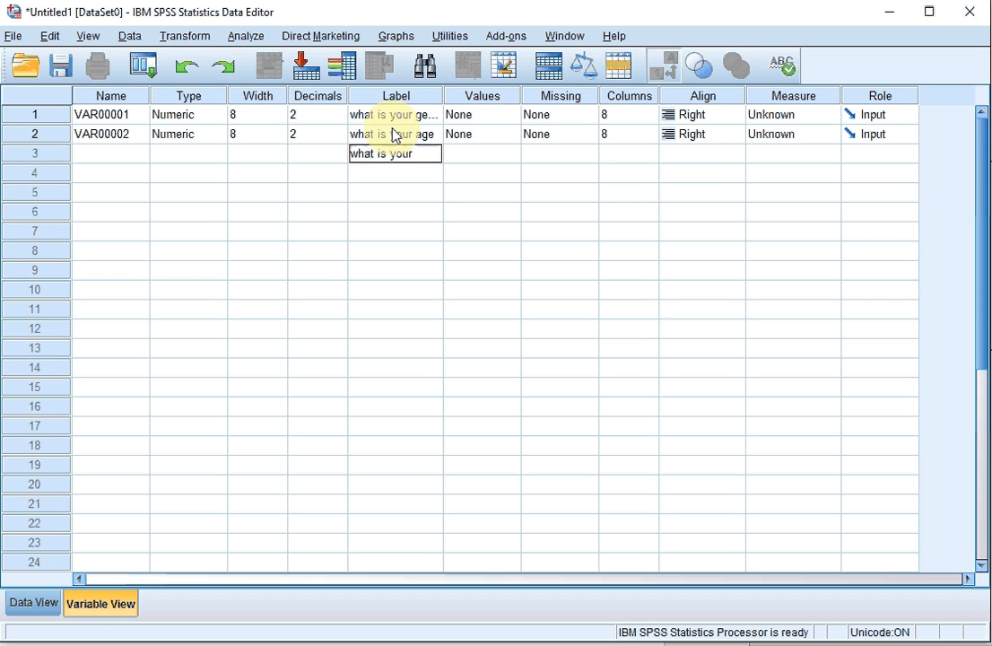
{"action": "type", "text": " name"}
{"action": "key", "text": "Return"}
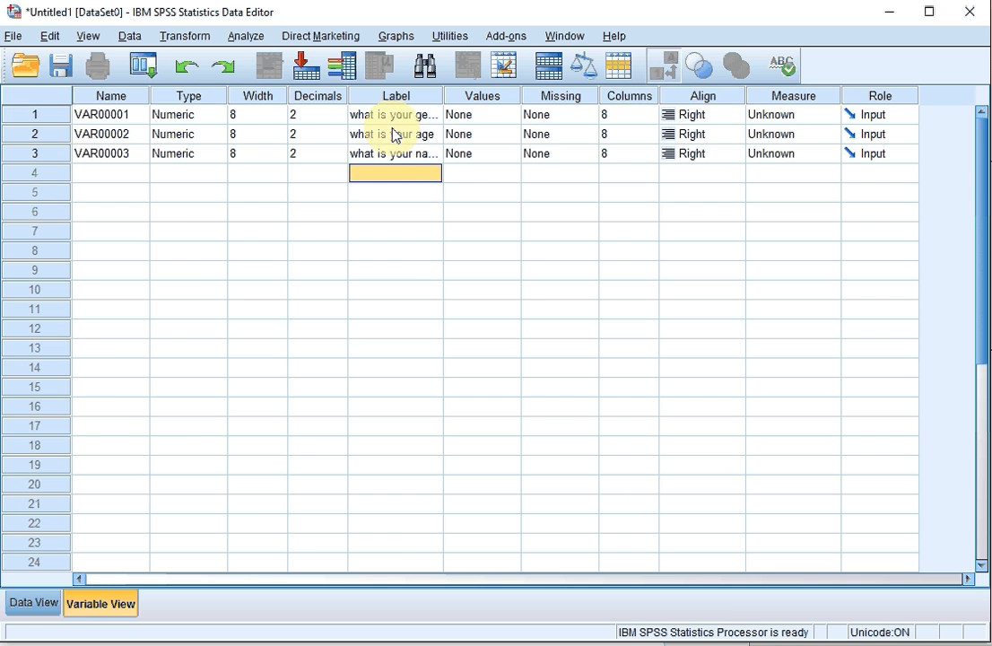
Step: Check the survey document for Q4 and label the fourth variable "what do you think of statistics"
{"action": "key", "text": "alt+Tab"}
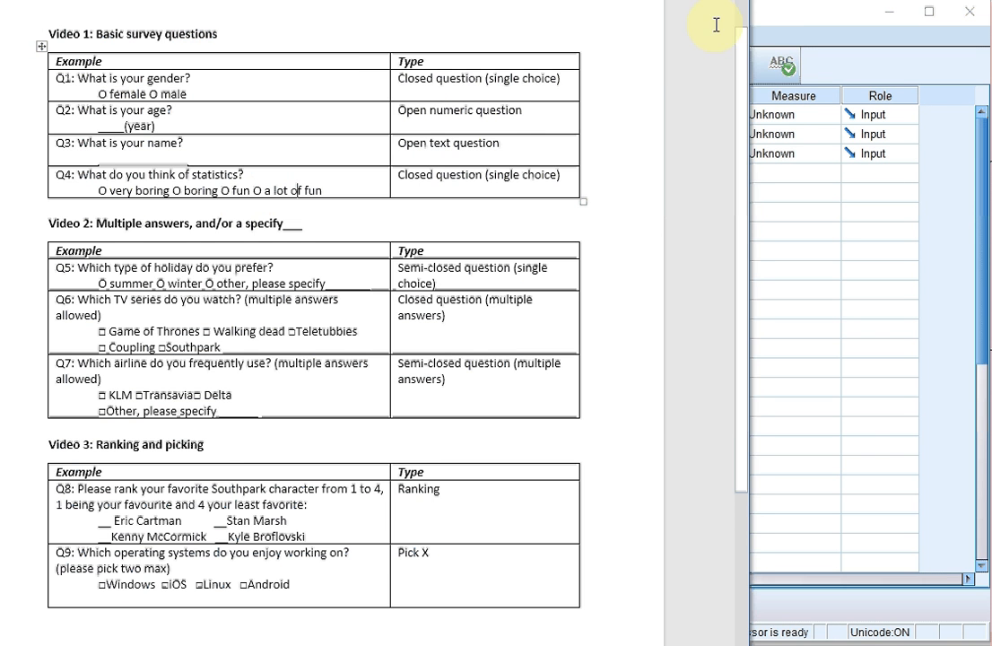
{"action": "left_click", "coordinate": [774, 16]}
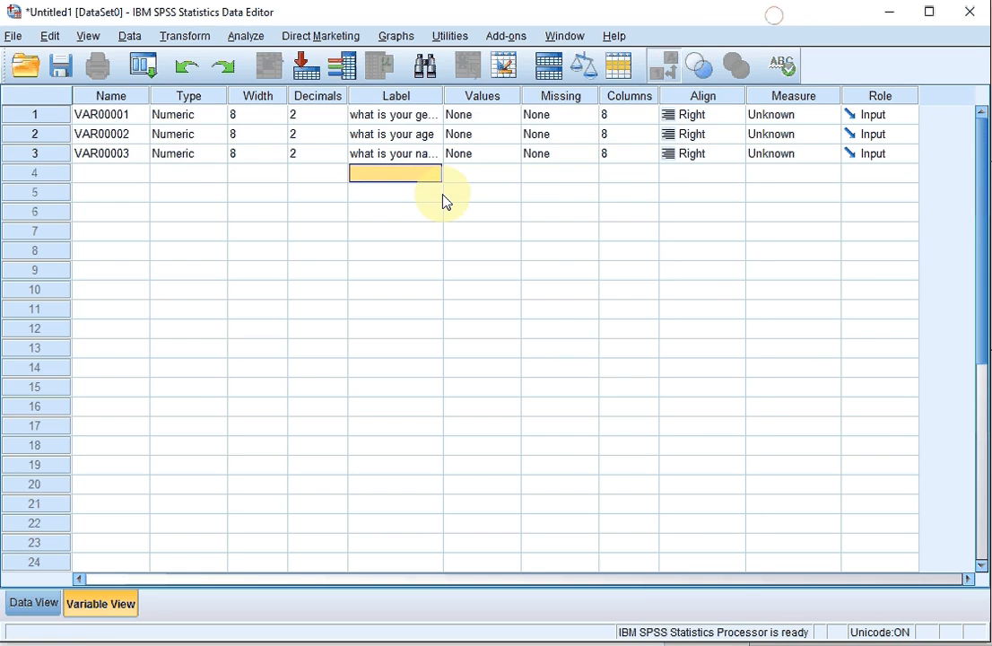
{"action": "type", "text": "what"}
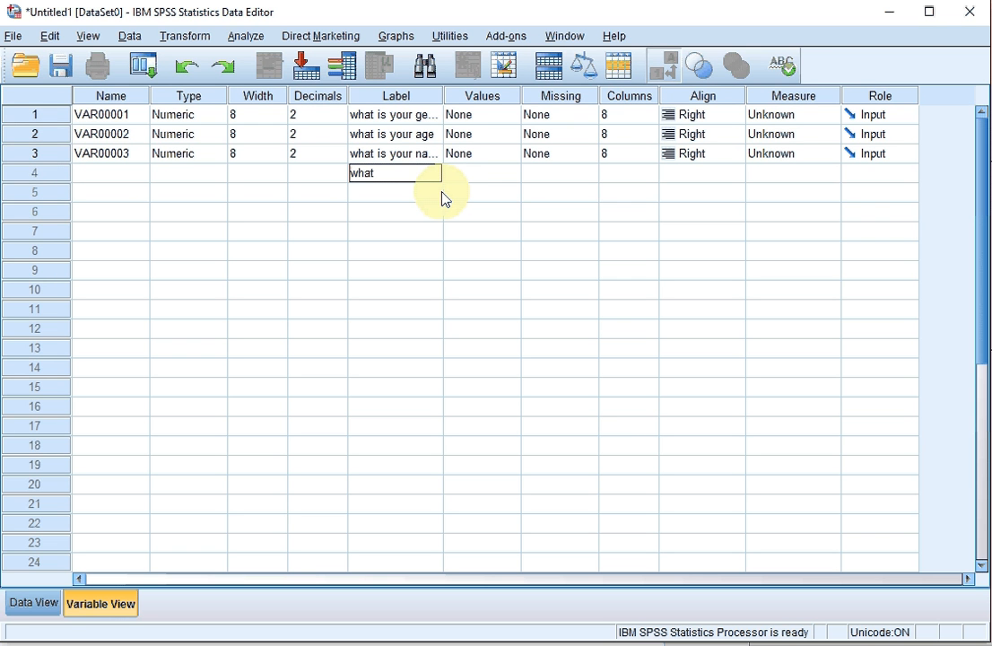
{"action": "type", "text": " do you think"}
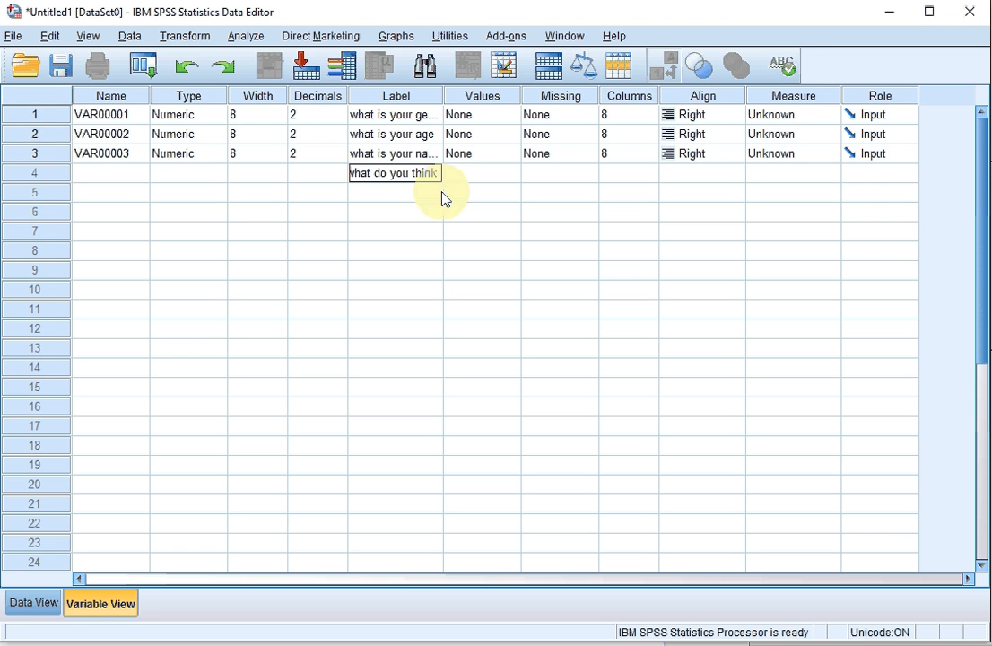
{"action": "type", "text": " of statistics"}
{"action": "key", "text": "Return"}
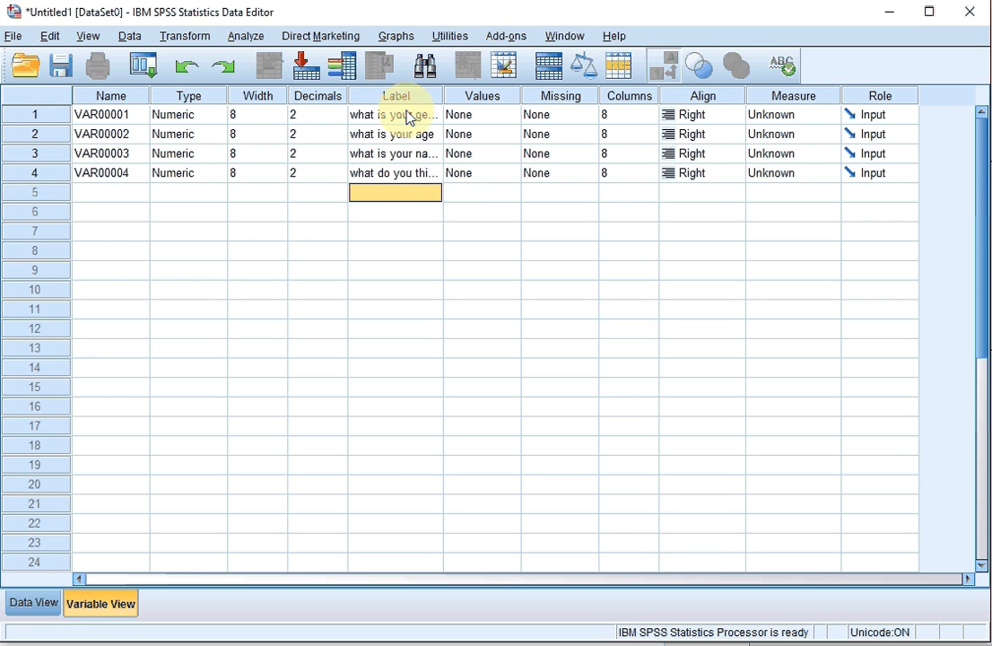
Step: Rename the four variables, in order, to gender, age, name and statistics
{"action": "left_click", "coordinate": [113, 121]}
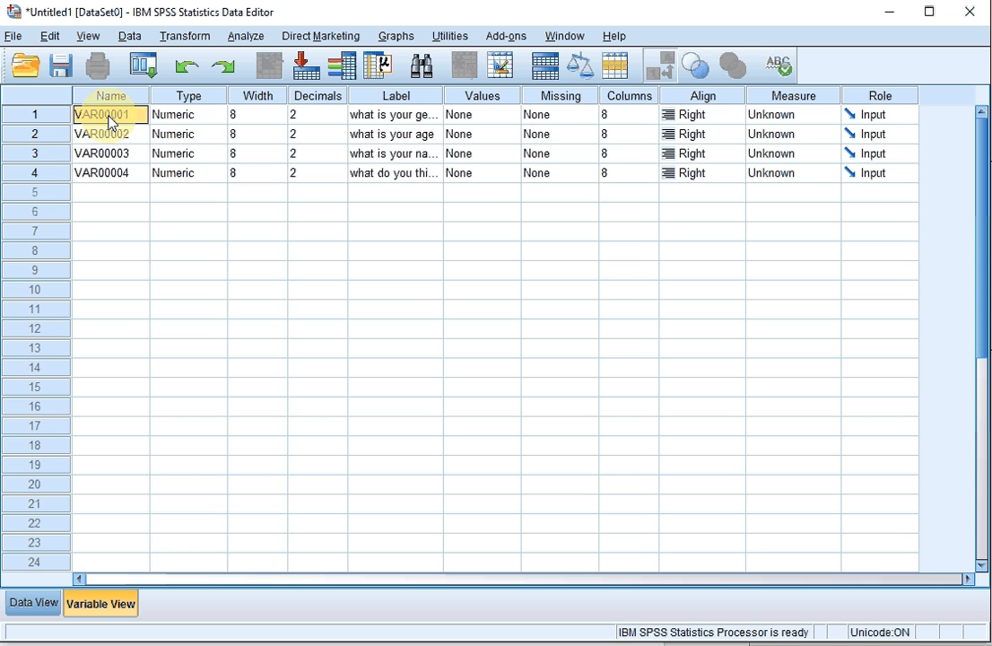
{"action": "key", "text": "BackSpace"}
{"action": "type", "text": "gender"}
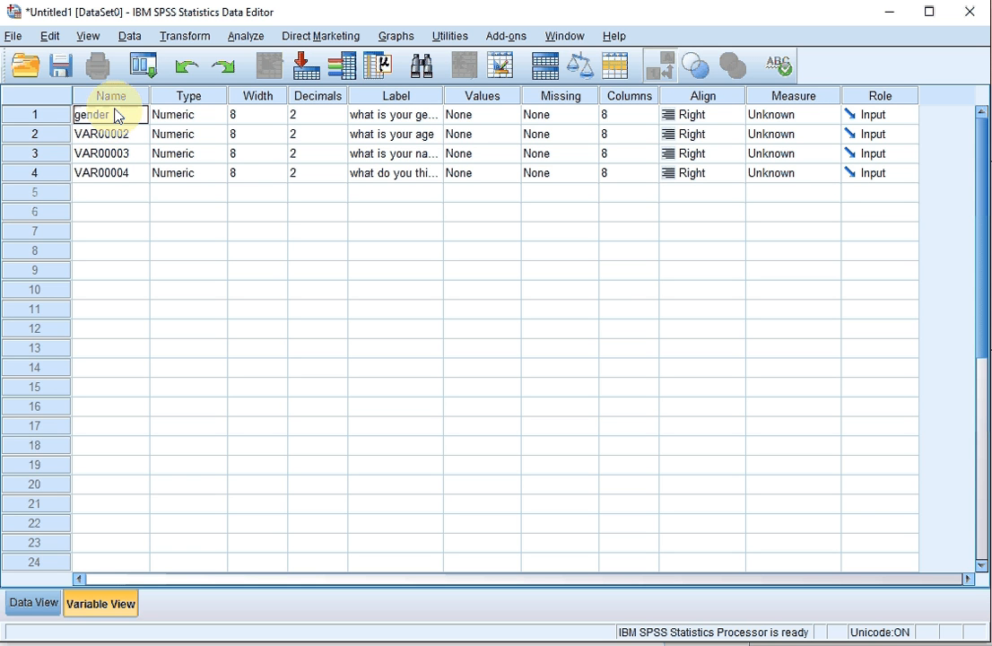
{"action": "key", "text": "Return"}
{"action": "type", "text": "age"}
{"action": "key", "text": "Return"}
{"action": "type", "text": "name"}
{"action": "key", "text": "Return"}
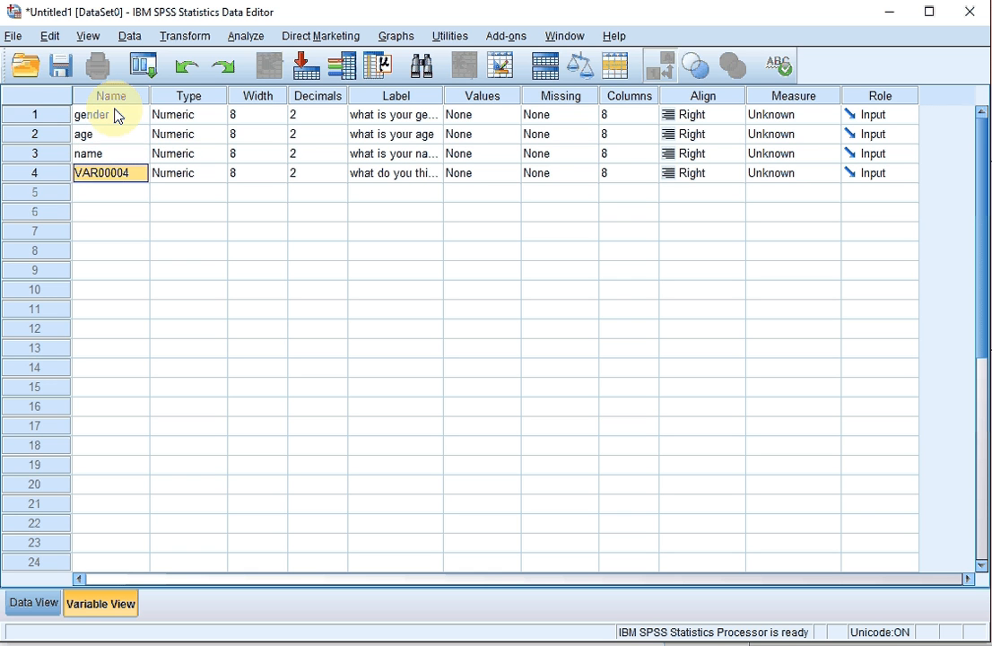
{"action": "type", "text": "sta"}
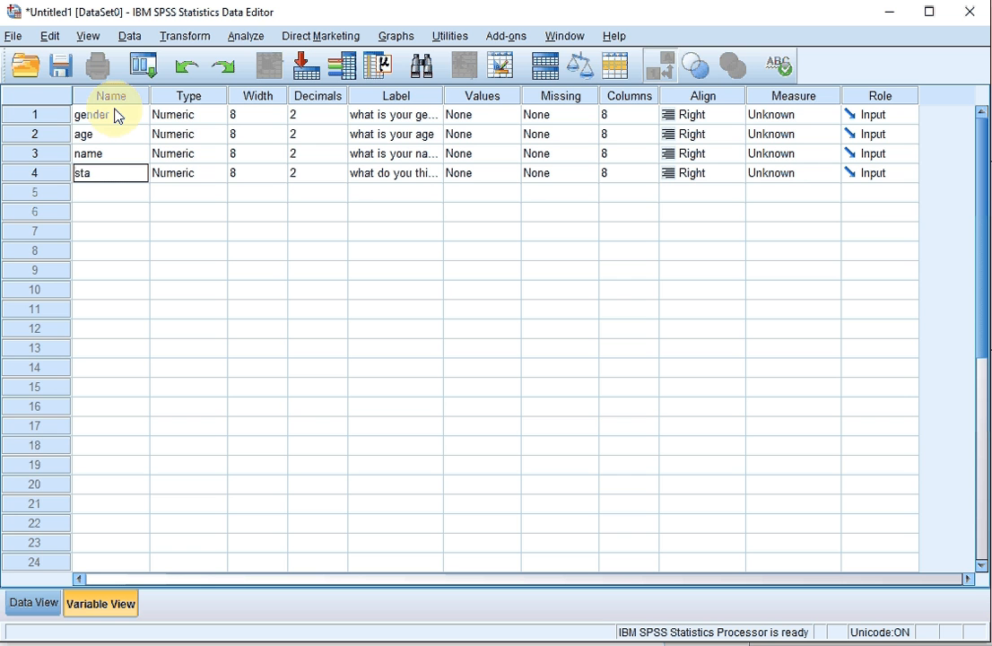
{"action": "type", "text": "tistics"}
{"action": "key", "text": "Return"}
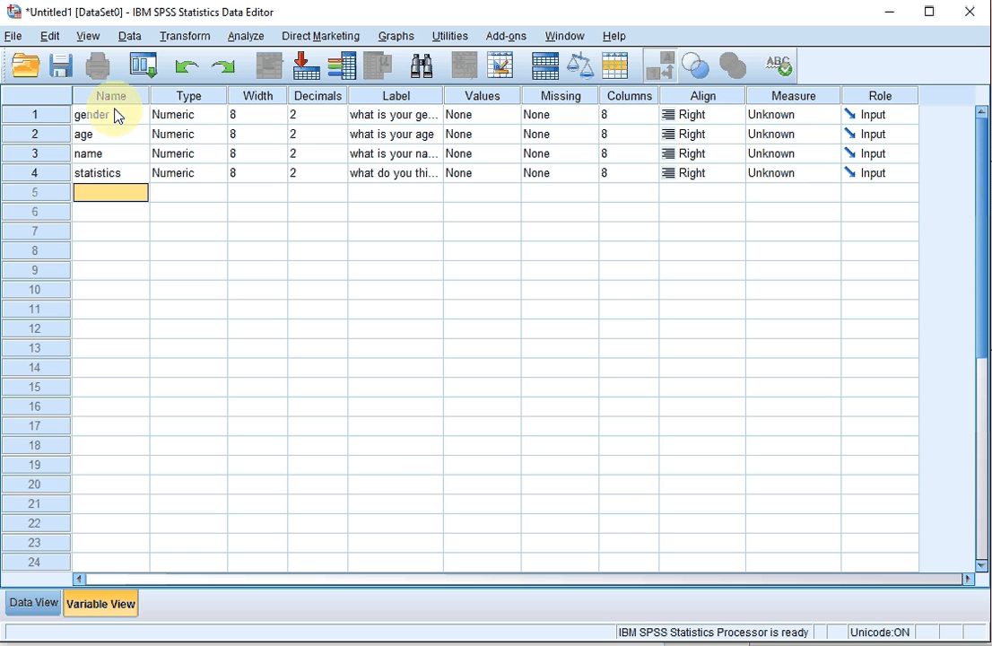
Step: Change the type of the name variable to String with 30 characters
{"action": "left_click", "coordinate": [175, 120]}
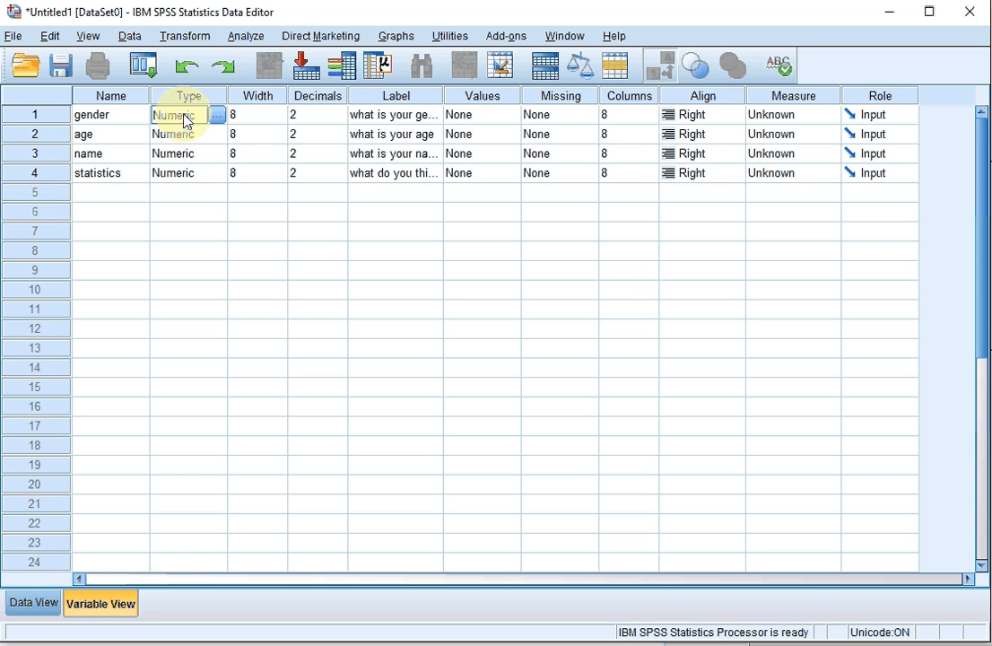
{"action": "left_click", "coordinate": [179, 137]}
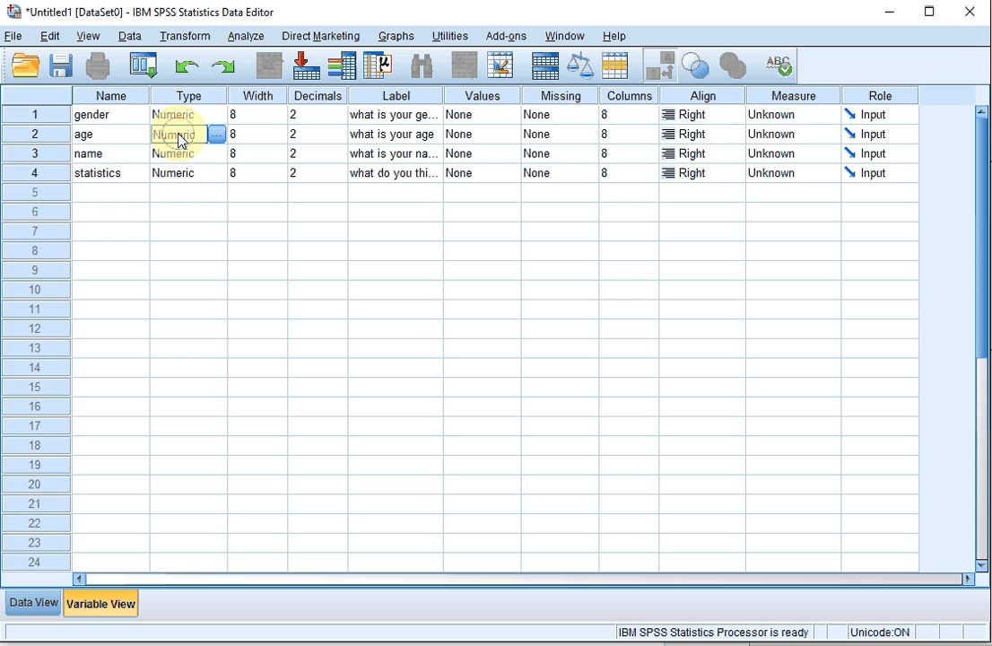
{"action": "left_click", "coordinate": [178, 158]}
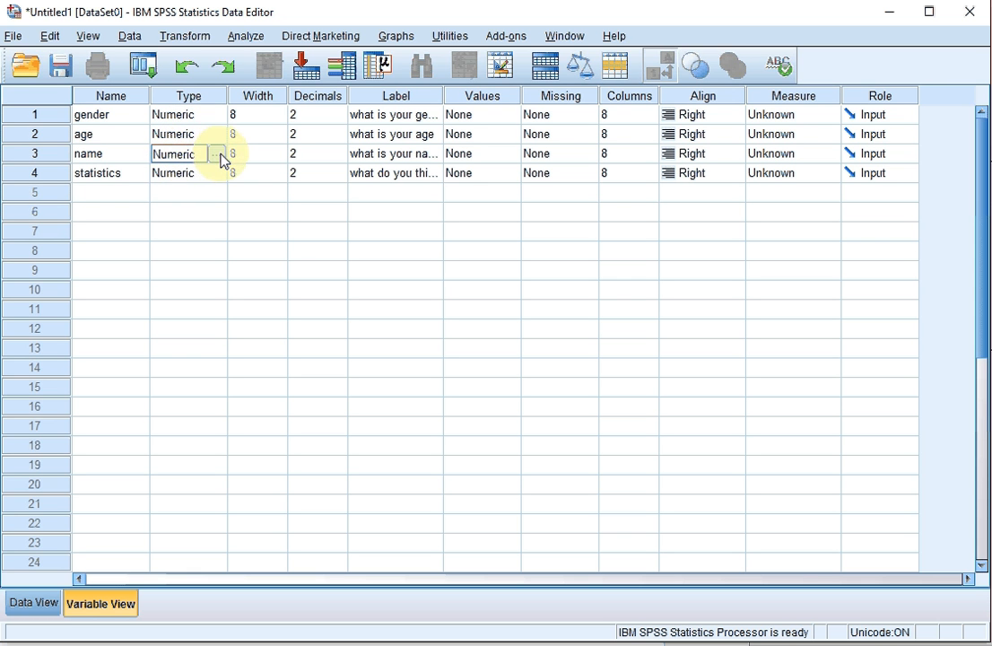
{"action": "left_click", "coordinate": [218, 155]}
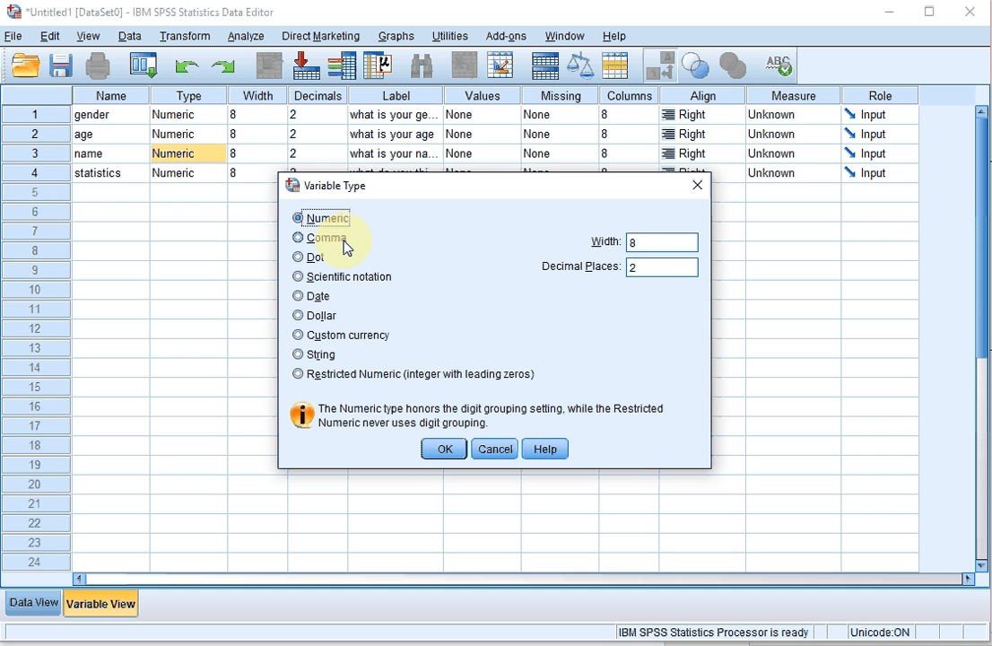
{"action": "left_click", "coordinate": [322, 359]}
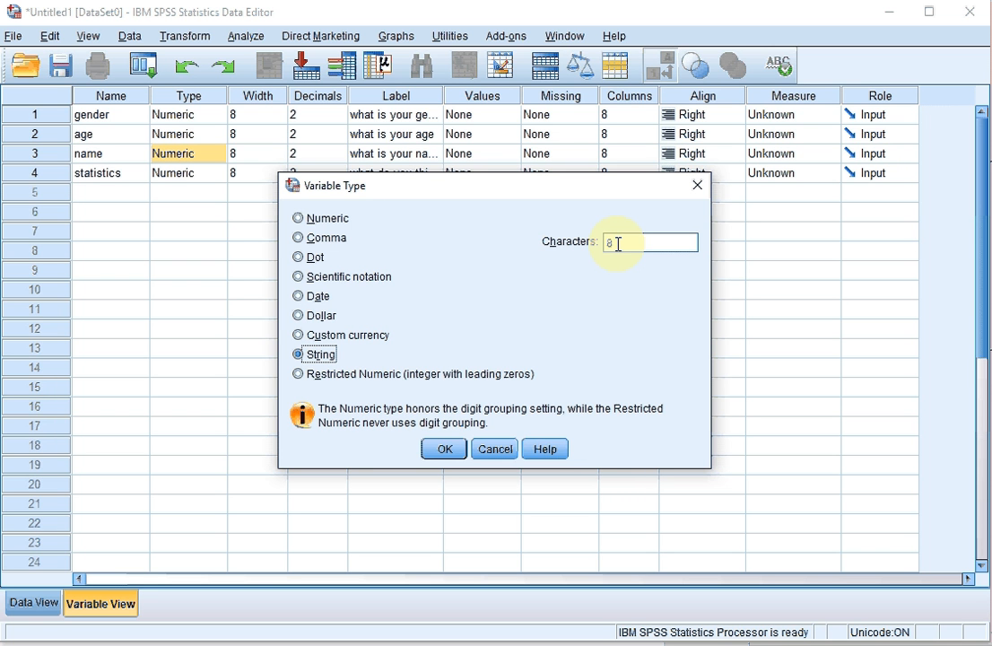
{"action": "left_click", "coordinate": [618, 244]}
{"action": "key", "text": "BackSpace"}
{"action": "type", "text": "30"}
{"action": "left_click", "coordinate": [449, 450]}
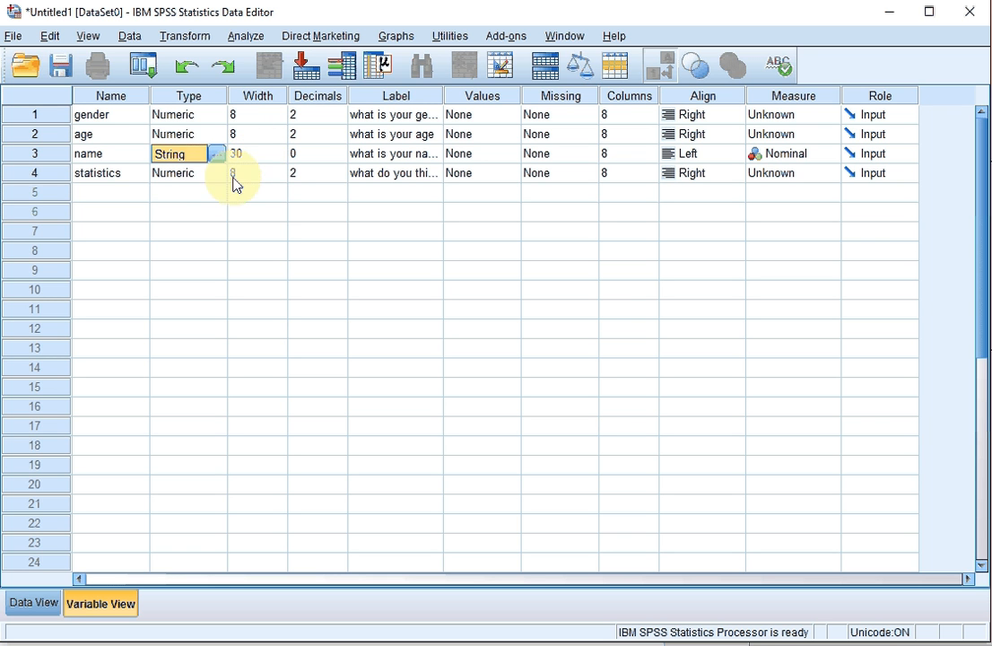
Step: Set the decimals of the gender, age and statistics variables to 0
{"action": "left_click", "coordinate": [187, 182]}
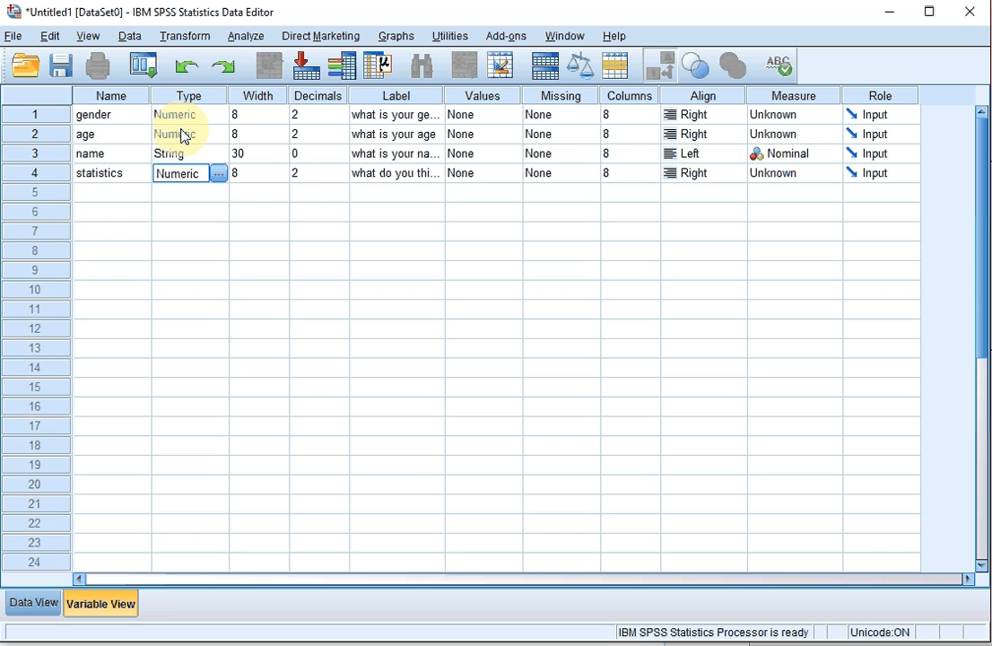
{"action": "left_click", "coordinate": [345, 119]}
{"action": "left_click", "coordinate": [341, 118]}
{"action": "left_click", "coordinate": [341, 118]}
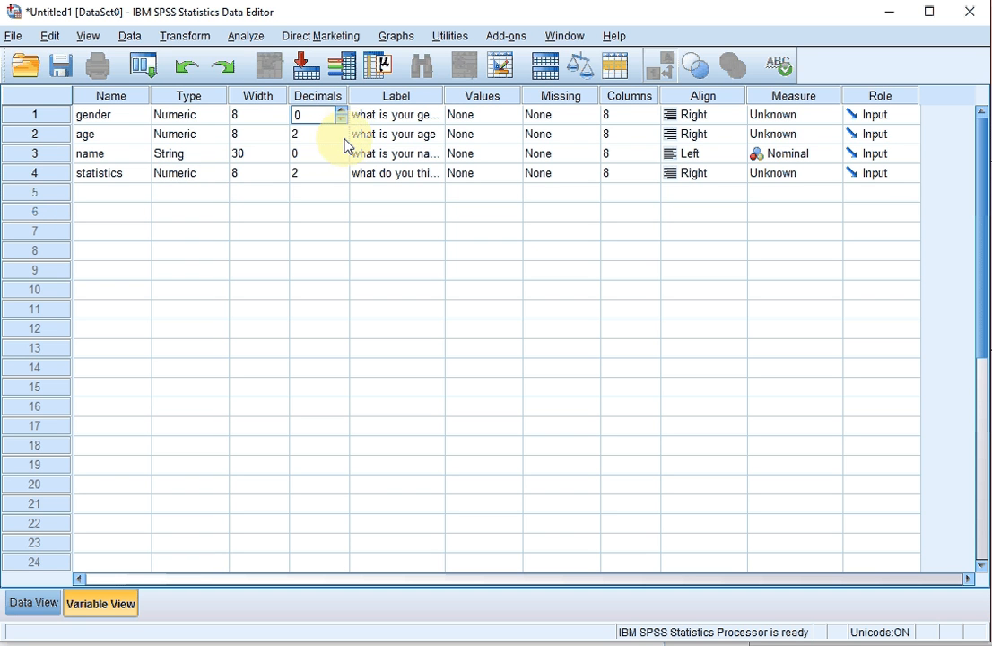
{"action": "left_click", "coordinate": [344, 139]}
{"action": "left_click", "coordinate": [341, 138]}
{"action": "left_click", "coordinate": [341, 138]}
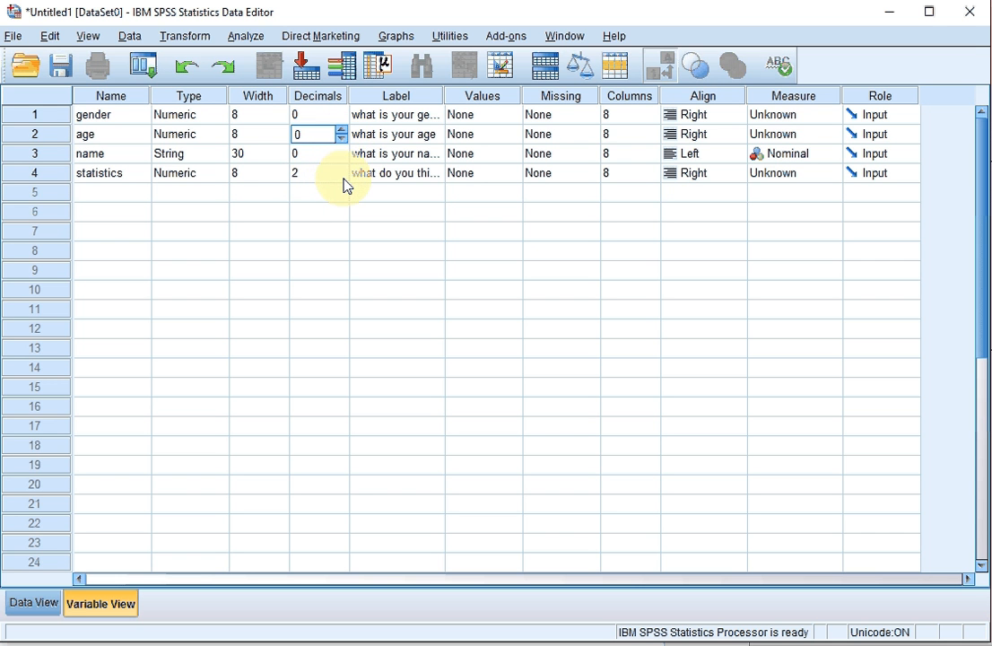
{"action": "left_click", "coordinate": [344, 179]}
{"action": "left_click", "coordinate": [342, 178]}
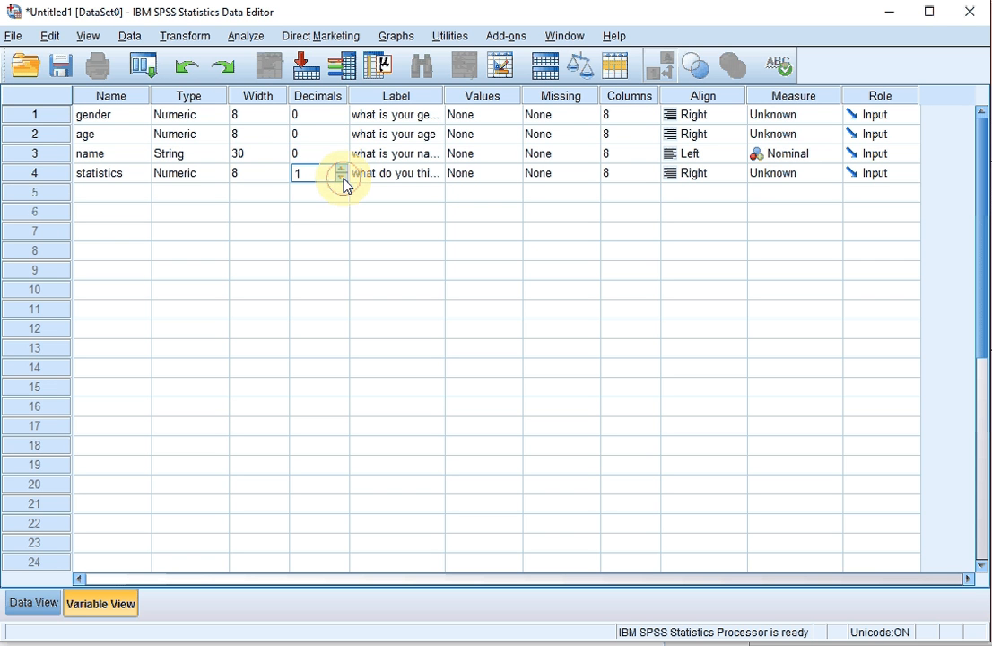
{"action": "left_click", "coordinate": [342, 178]}
Step: Open the value labels of the gender variable and add the value 0 with the label "male"
{"action": "left_click", "coordinate": [403, 115]}
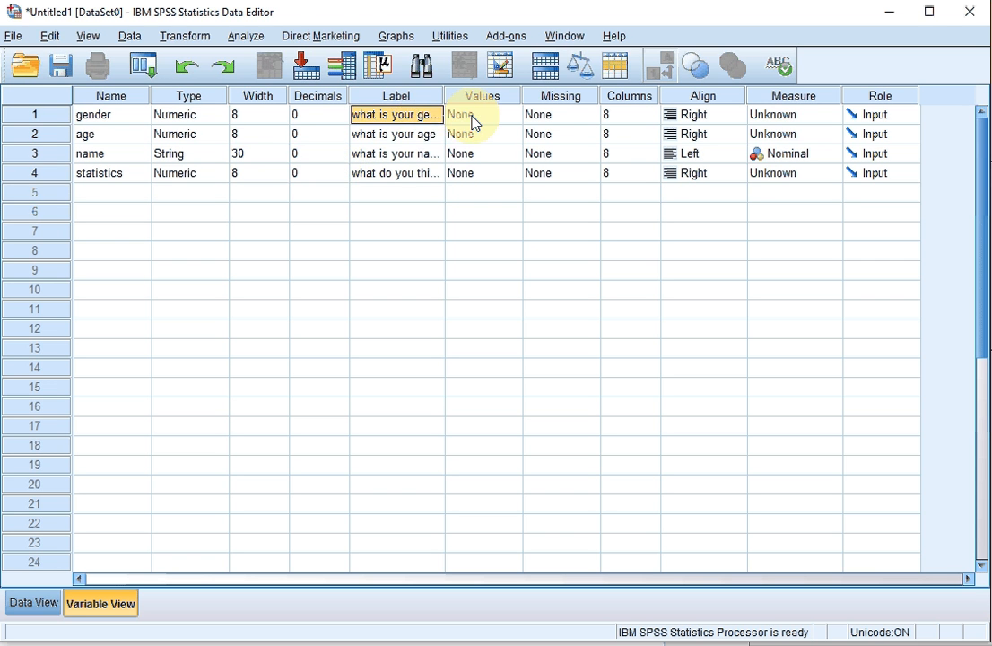
{"action": "left_click", "coordinate": [473, 120]}
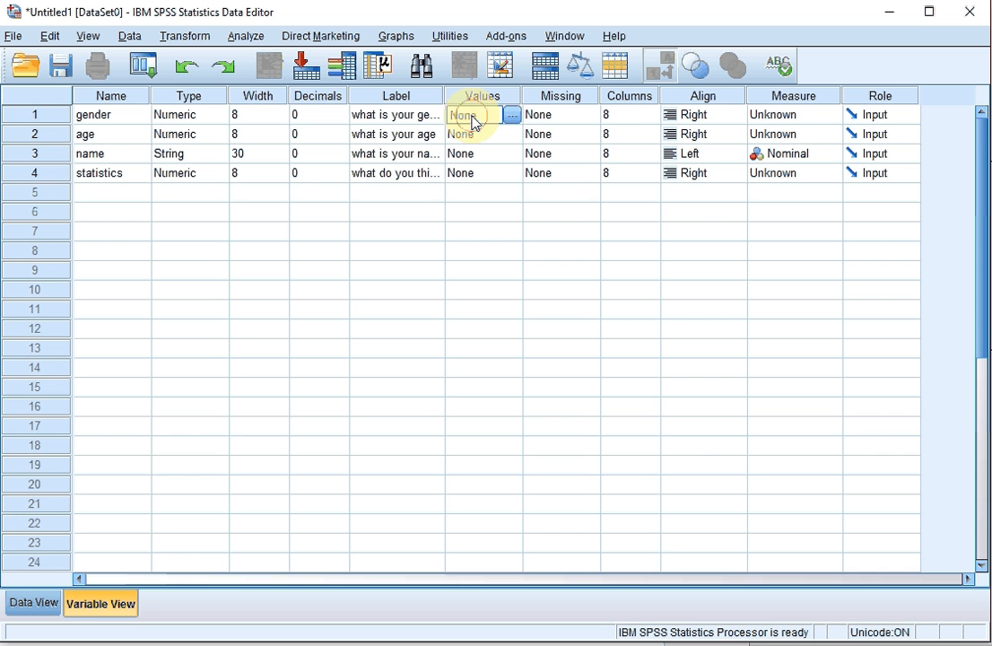
{"action": "left_click", "coordinate": [511, 117]}
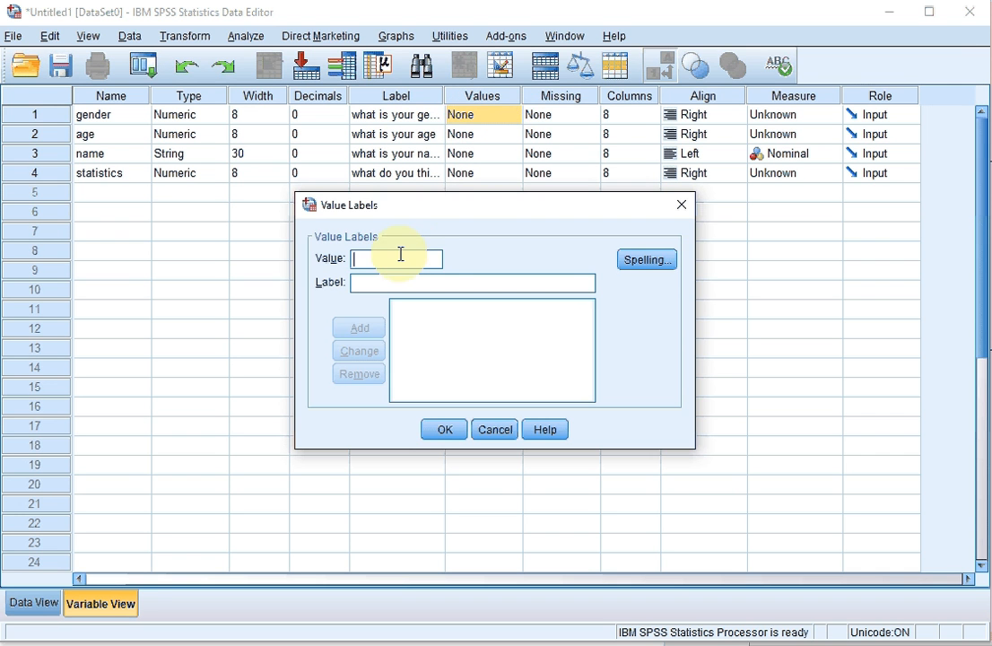
{"action": "type", "text": "0"}
{"action": "key", "text": "Tab"}
{"action": "type", "text": "male"}
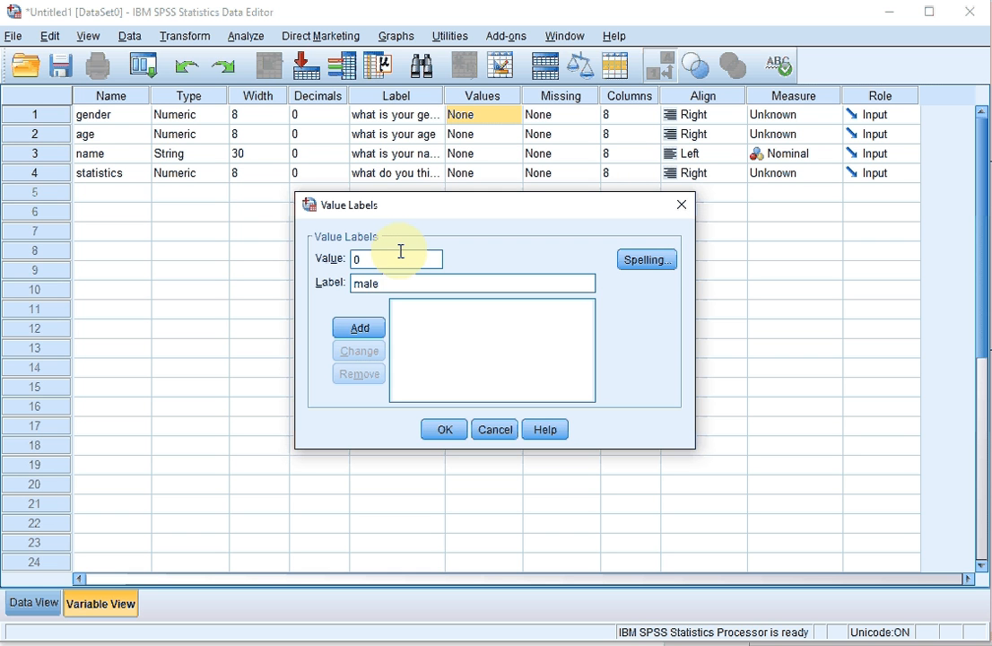
{"action": "left_click", "coordinate": [368, 326]}
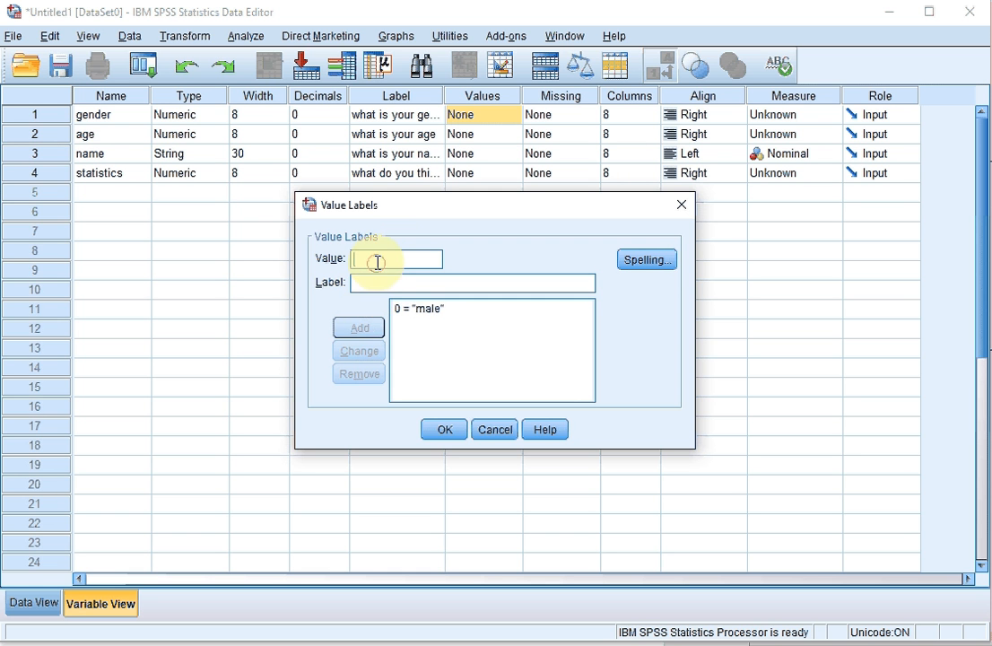
Step: Add the value 1 with the label "female" to the gender variable's value labels and confirm them
{"action": "type", "text": "1"}
{"action": "key", "text": "Tab"}
{"action": "type", "text": "female"}
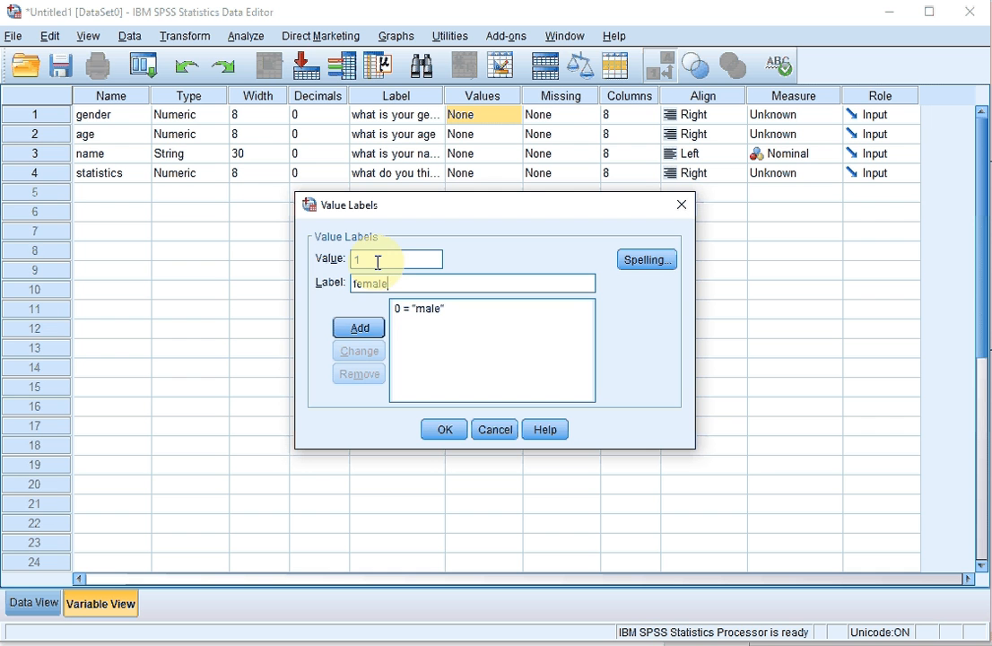
{"action": "left_click", "coordinate": [365, 327]}
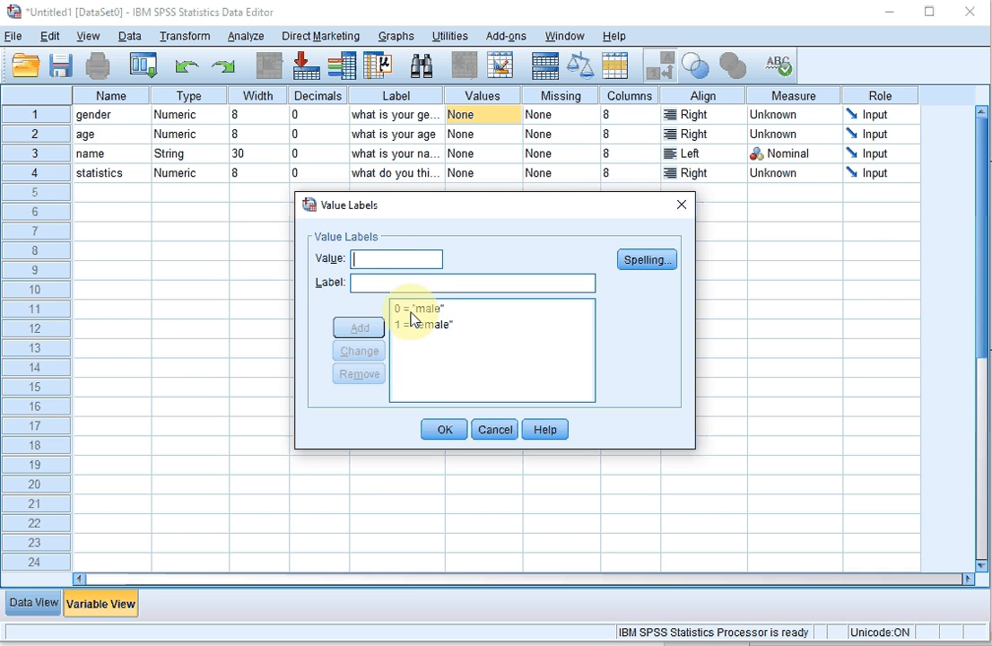
{"action": "left_click", "coordinate": [412, 329]}
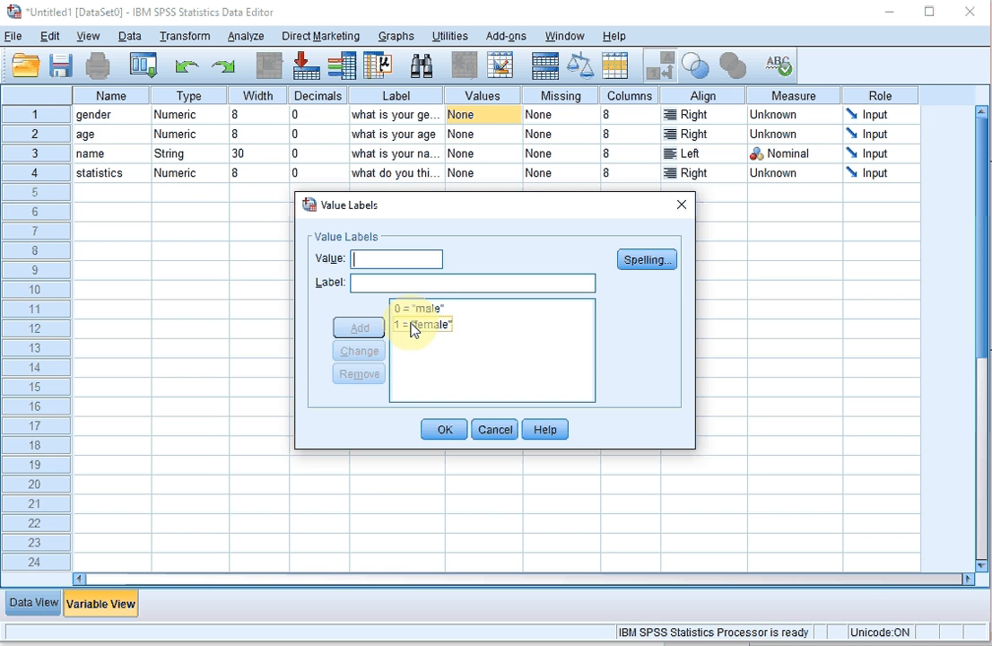
{"action": "left_click", "coordinate": [409, 314]}
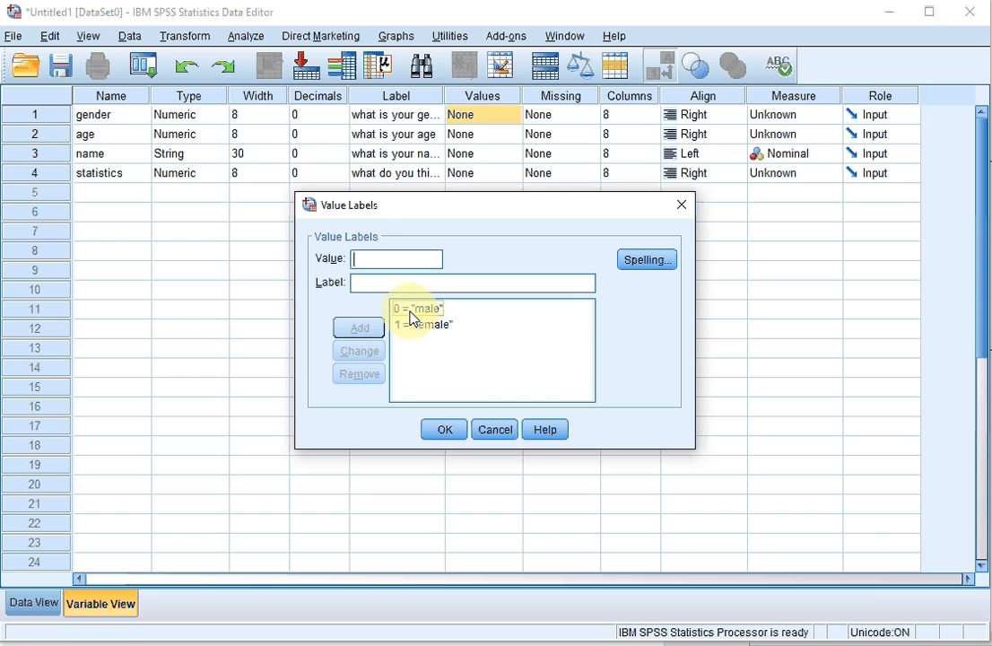
{"action": "left_click", "coordinate": [445, 431]}
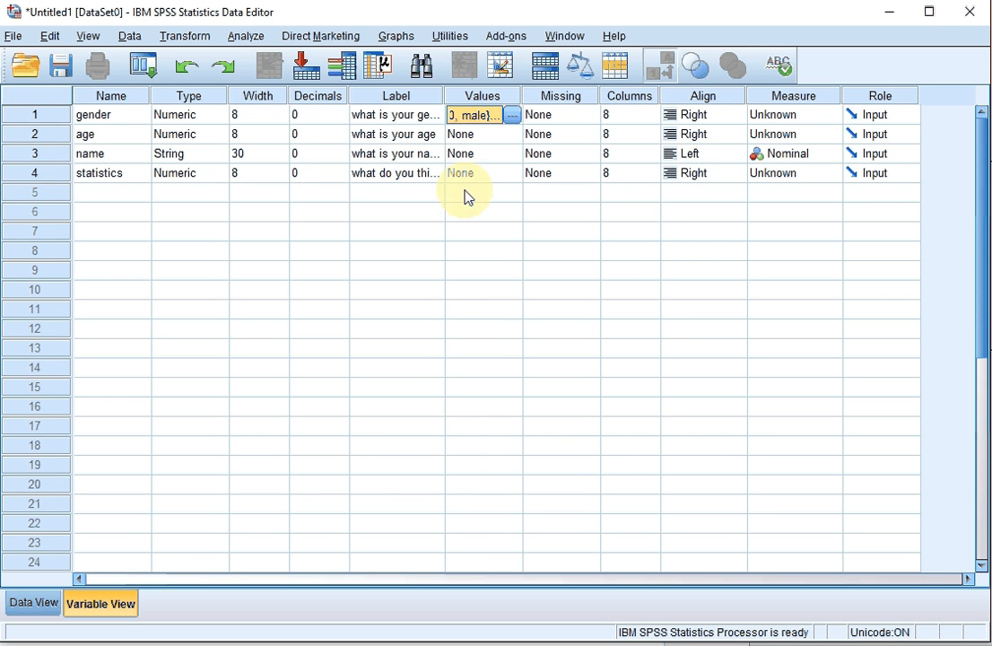
Step: Review the answer options of question Q4 about statistics in the survey questions document, then return to the SPSS Data Editor
{"action": "left_click", "coordinate": [478, 142]}
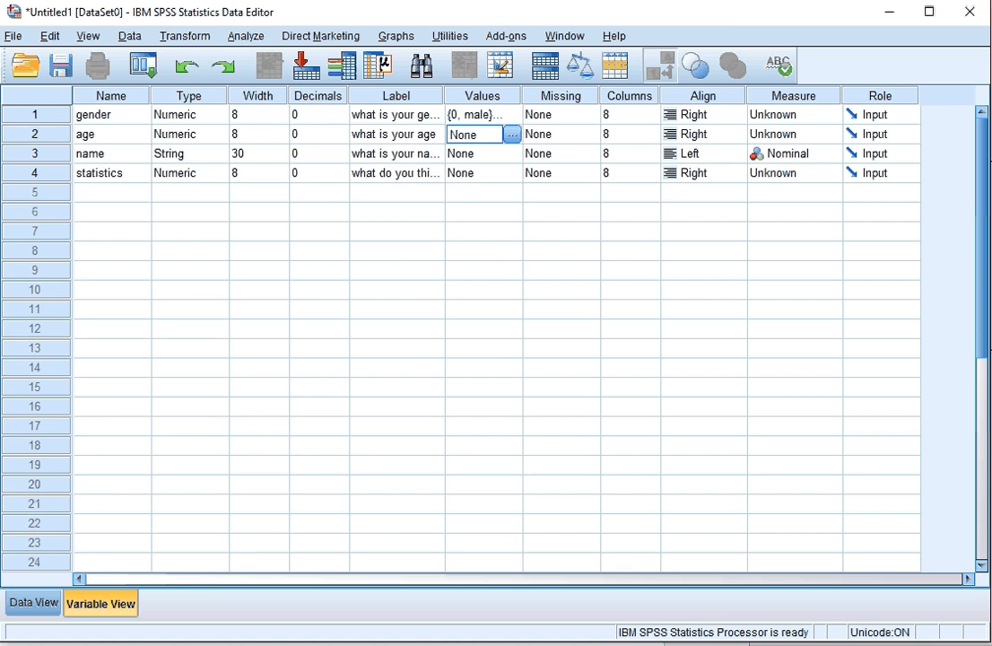
{"action": "key", "text": "alt+Tab"}
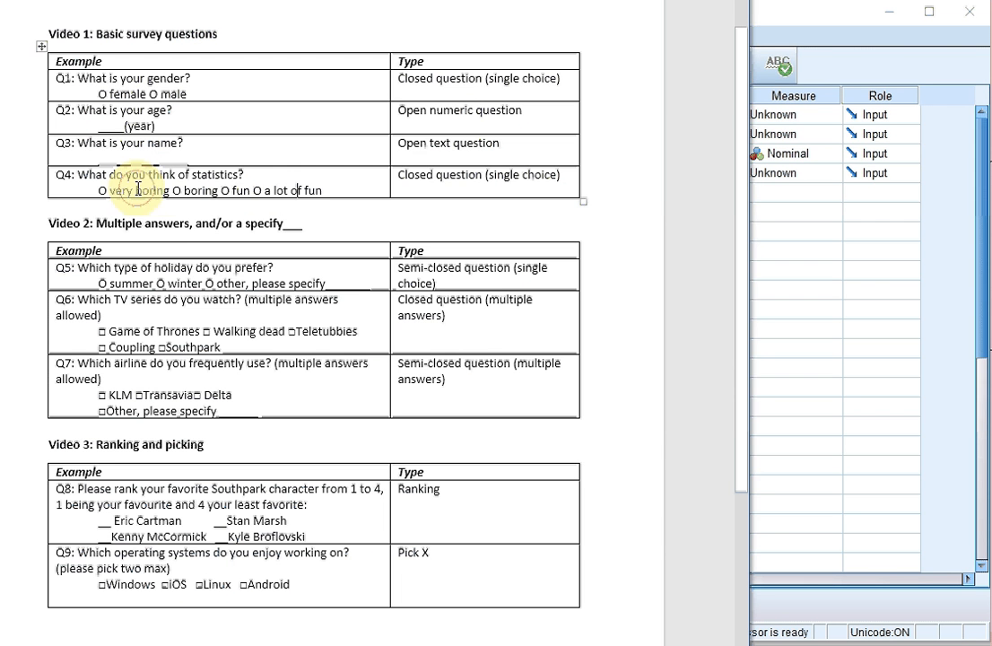
{"action": "left_click_drag", "start_coordinate": [139, 190], "coordinate": [218, 190]}
{"action": "left_click", "coordinate": [244, 191]}
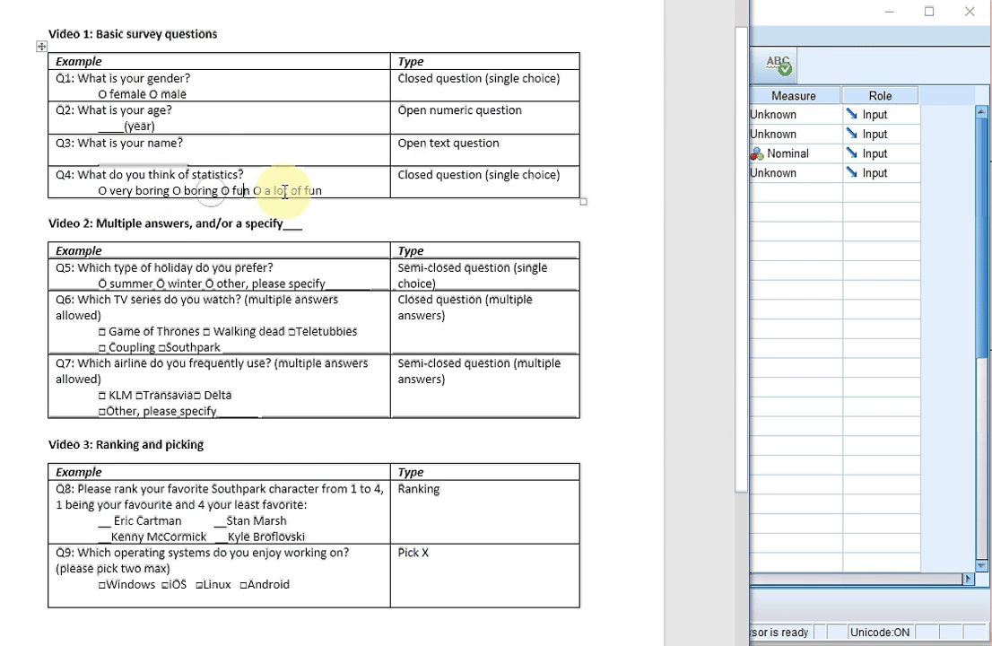
{"action": "left_click", "coordinate": [289, 190]}
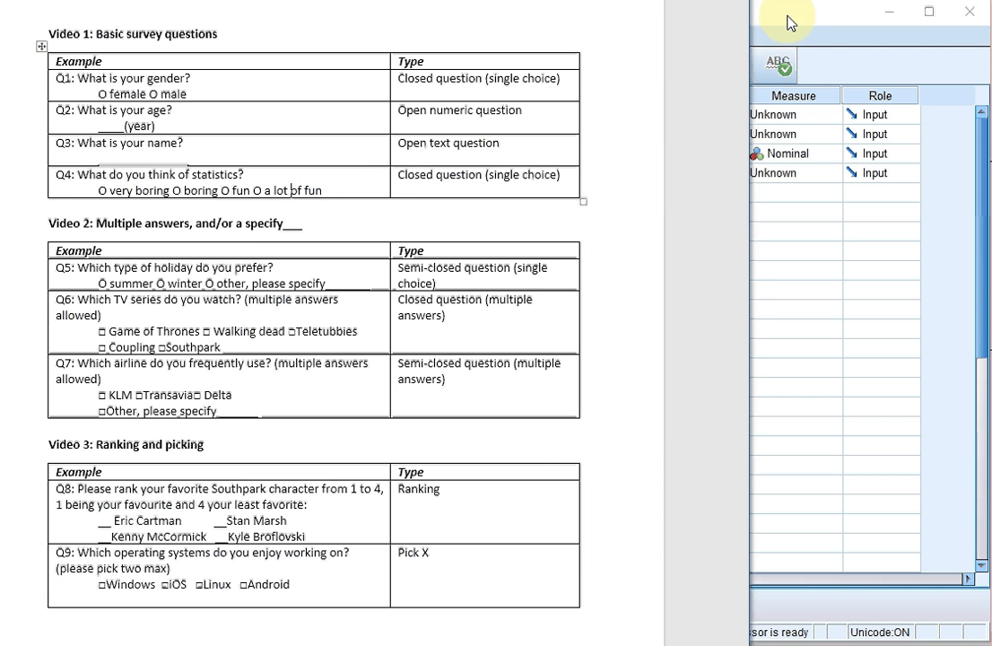
{"action": "left_click", "coordinate": [789, 22]}
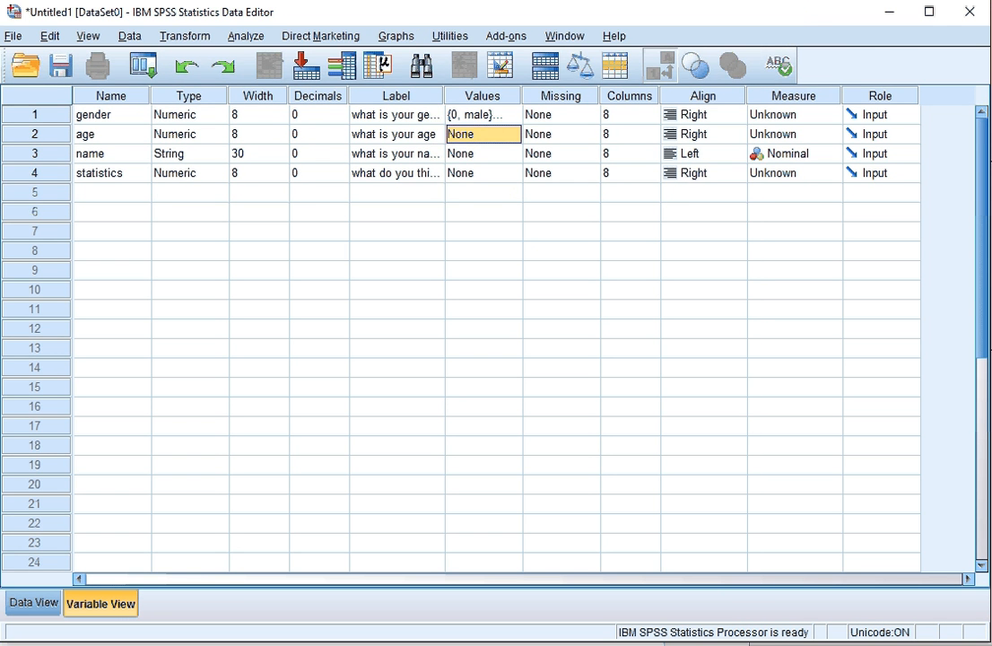
{"action": "key", "text": "alt+Tab"}
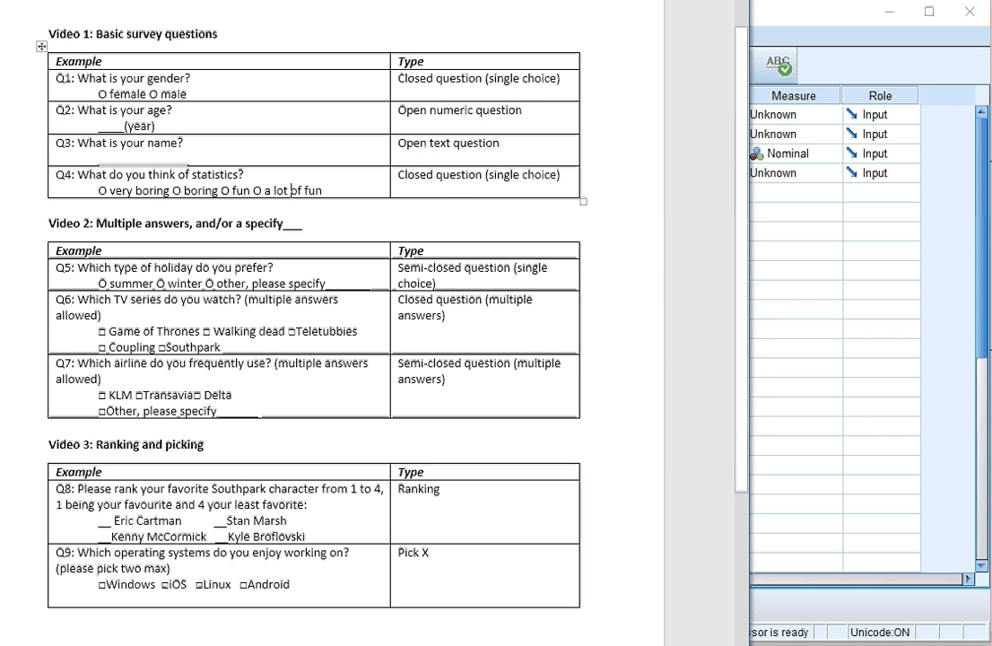
{"action": "left_click", "coordinate": [796, 14]}
Step: Open the value labels of the statistics variable and add 1 as "very boring" and 2 as "boring"
{"action": "double_click", "coordinate": [510, 174]}
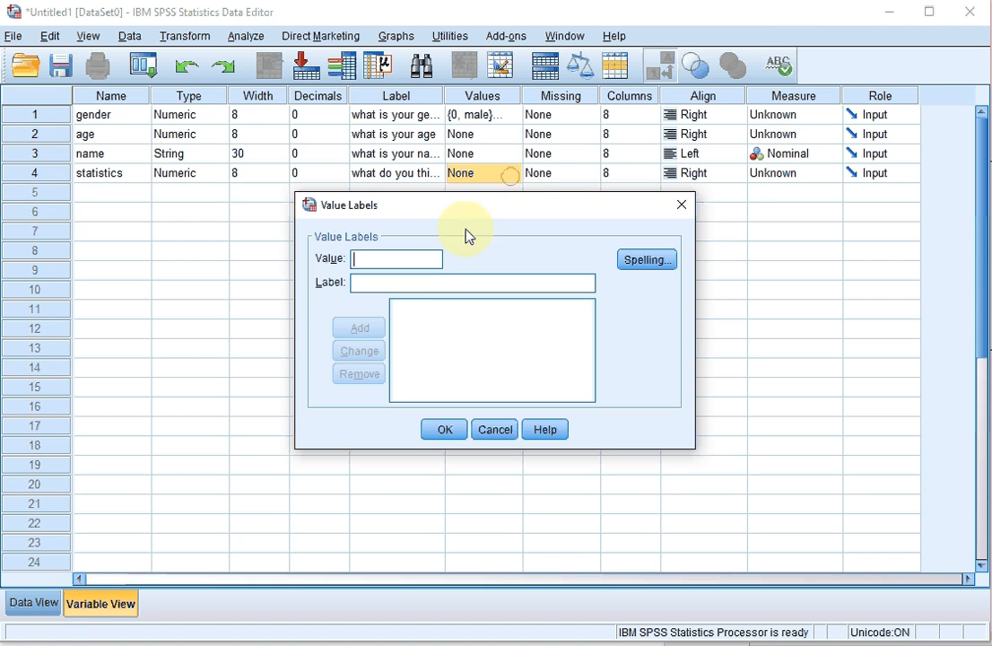
{"action": "type", "text": "1"}
{"action": "key", "text": "Tab"}
{"action": "type", "text": "very borin"}
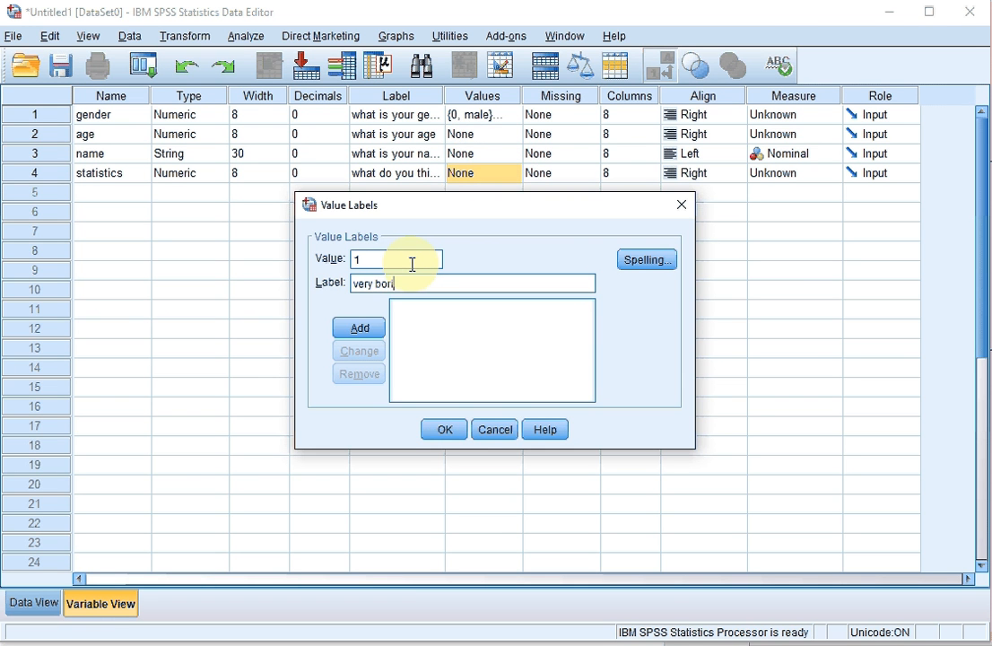
{"action": "type", "text": "g"}
{"action": "key", "text": "Return"}
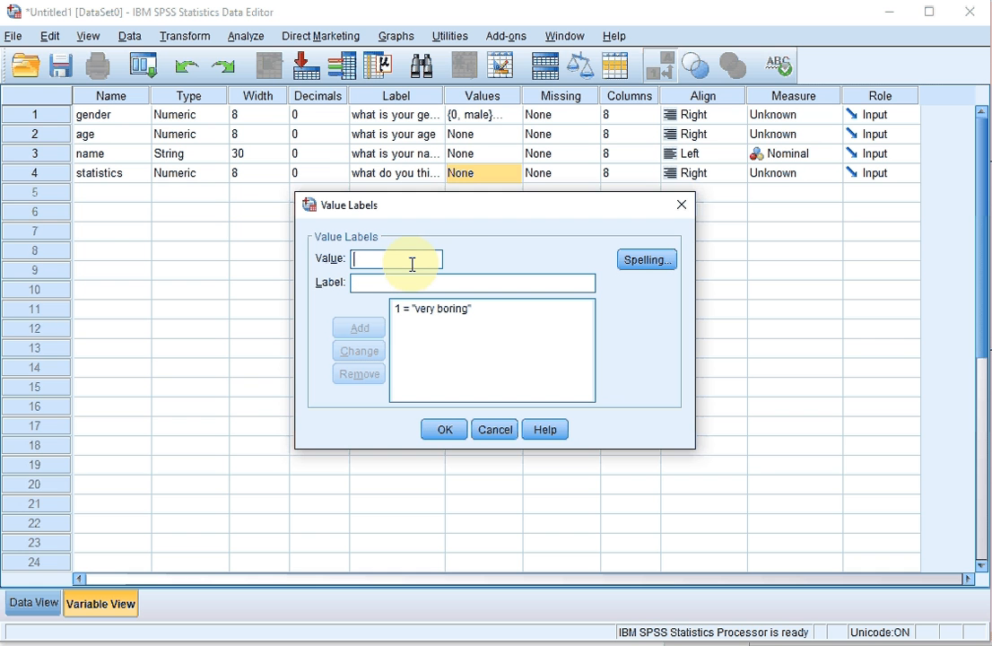
{"action": "type", "text": "2"}
{"action": "key", "text": "Tab"}
{"action": "type", "text": "boring"}
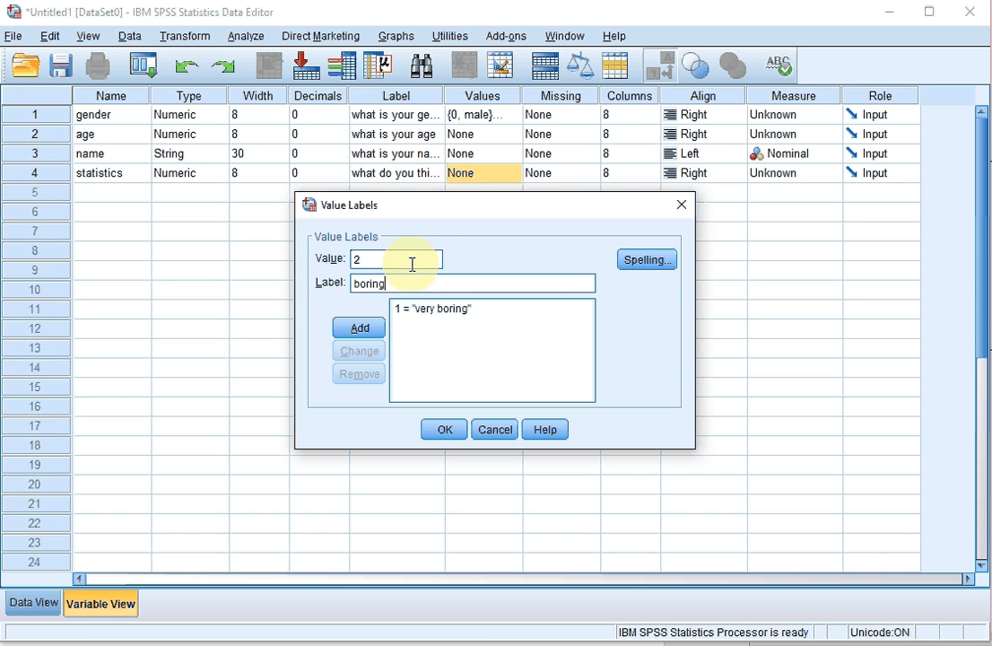
{"action": "key", "text": "Return"}
Step: Add 3 as "fun" and 4 as "a lot of fun" to the statistics value labels and confirm them
{"action": "type", "text": "3"}
{"action": "key", "text": "Tab"}
{"action": "type", "text": "fun"}
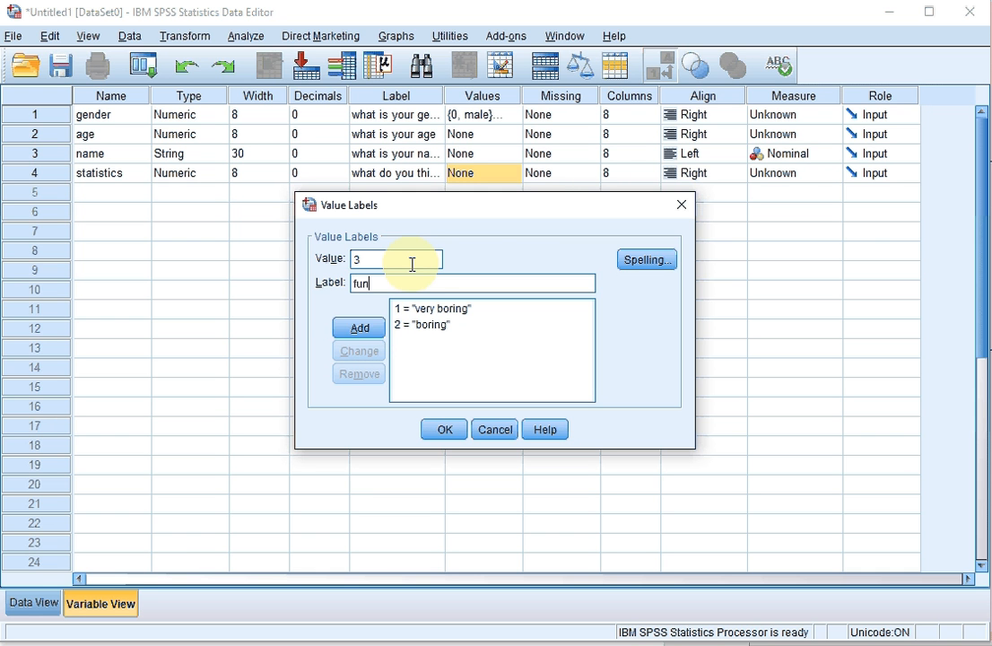
{"action": "key", "text": "Return"}
{"action": "type", "text": "4"}
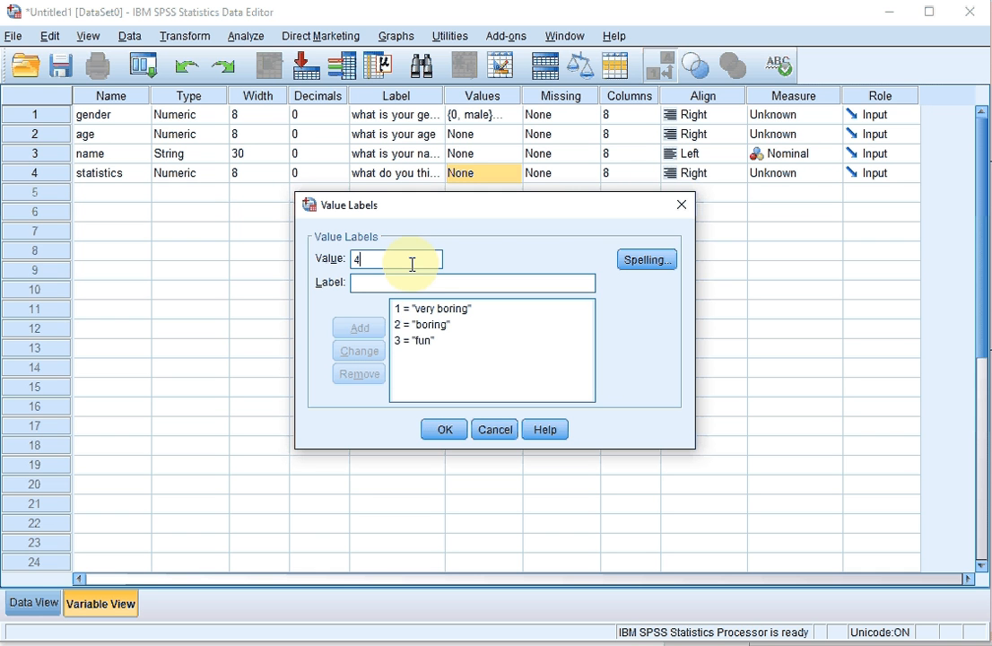
{"action": "key", "text": "Tab"}
{"action": "type", "text": "a lot of fun"}
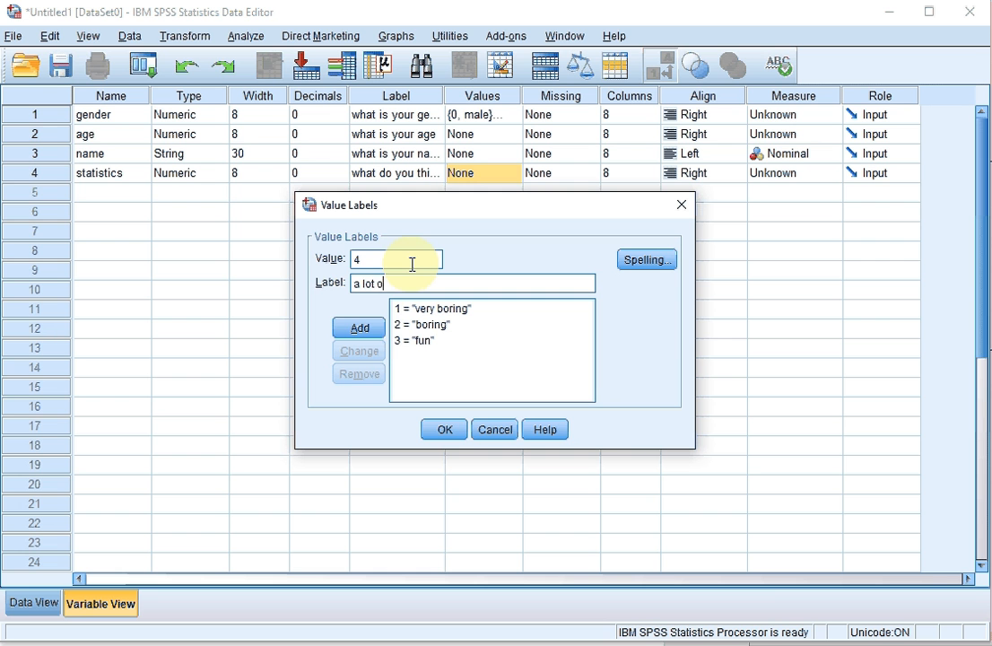
{"action": "key", "text": "Return"}
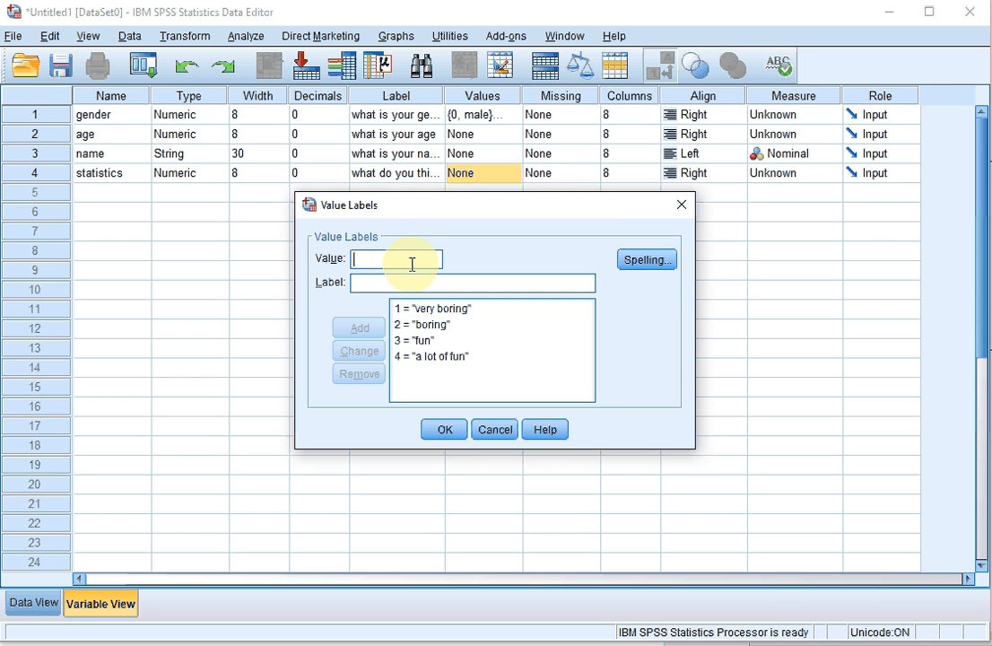
{"action": "left_click", "coordinate": [446, 431]}
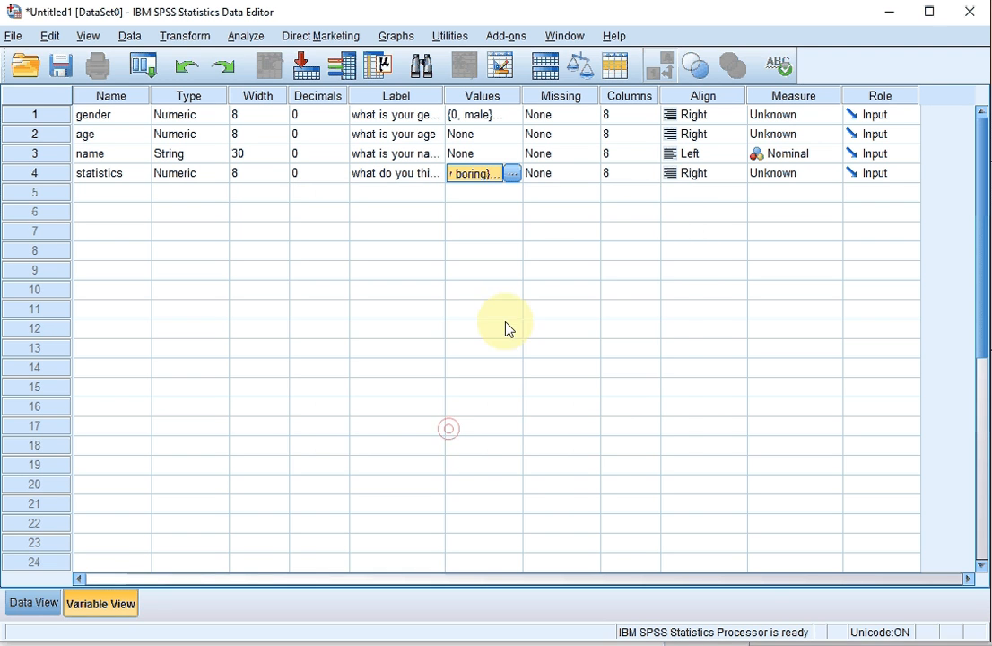
Step: Define 999 as a discrete missing value for the gender variable
{"action": "left_click", "coordinate": [550, 118]}
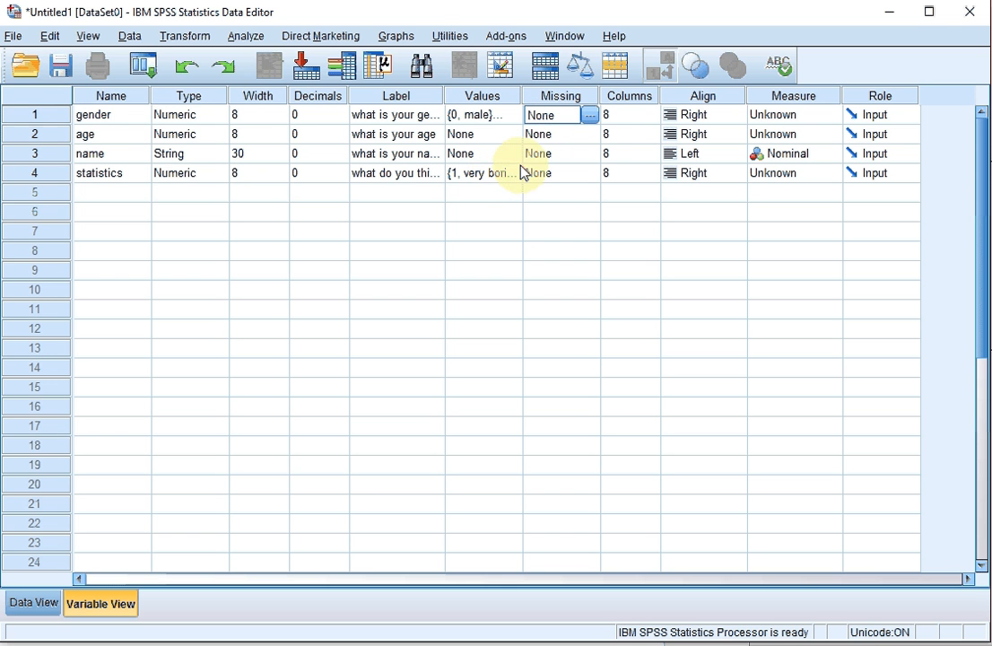
{"action": "left_click", "coordinate": [589, 116]}
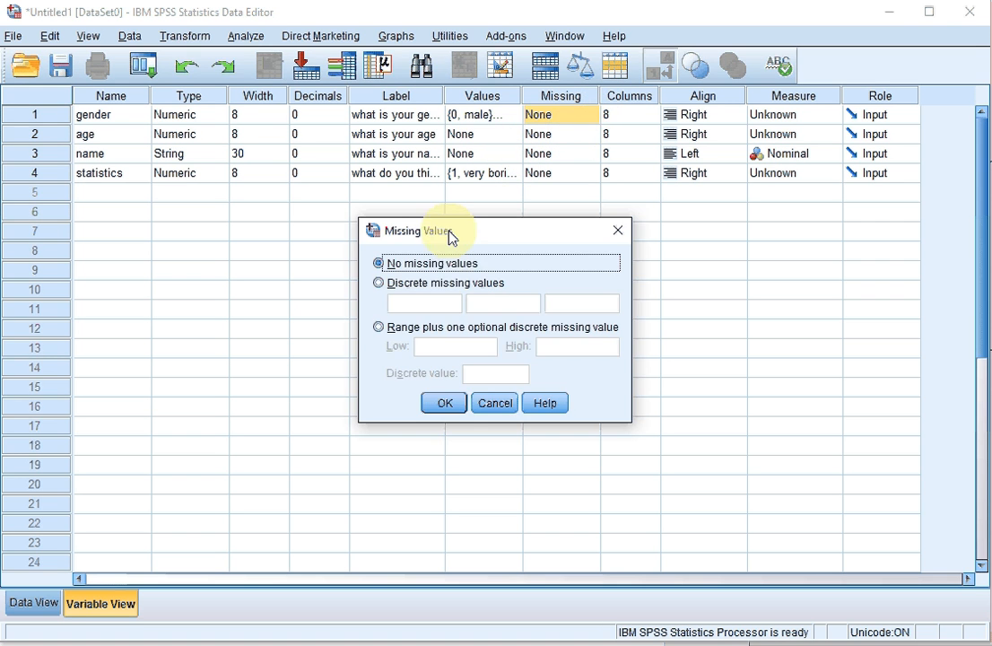
{"action": "left_click", "coordinate": [412, 286]}
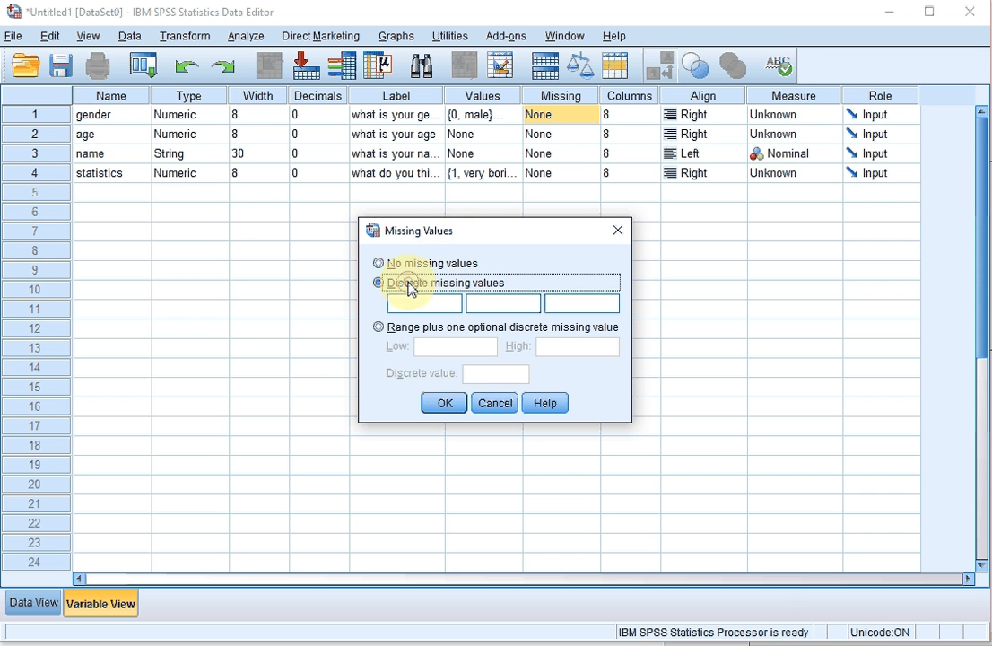
{"action": "left_click", "coordinate": [426, 303]}
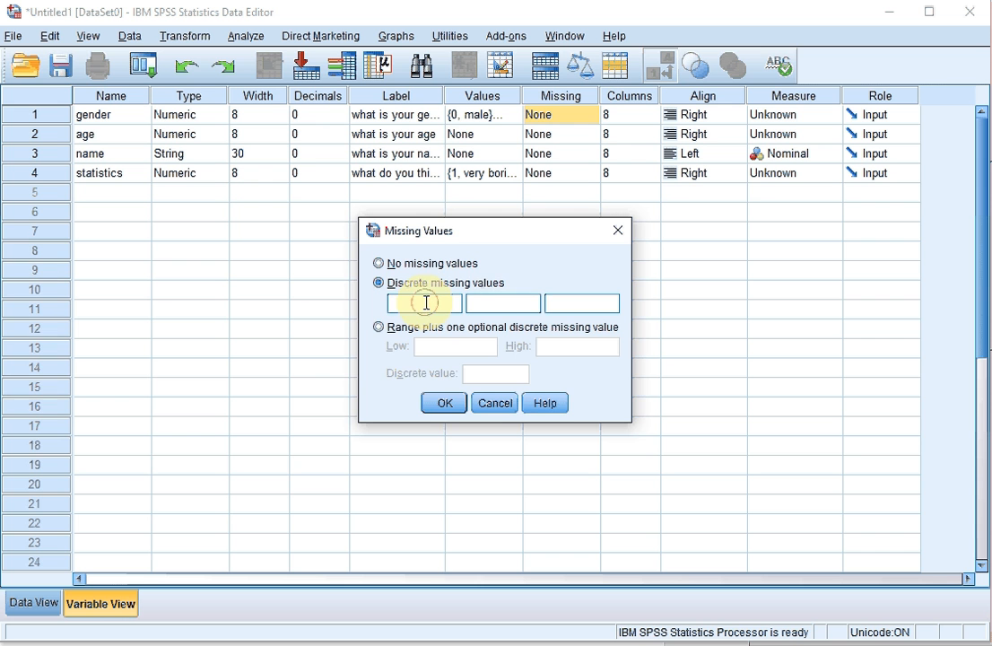
{"action": "type", "text": "999"}
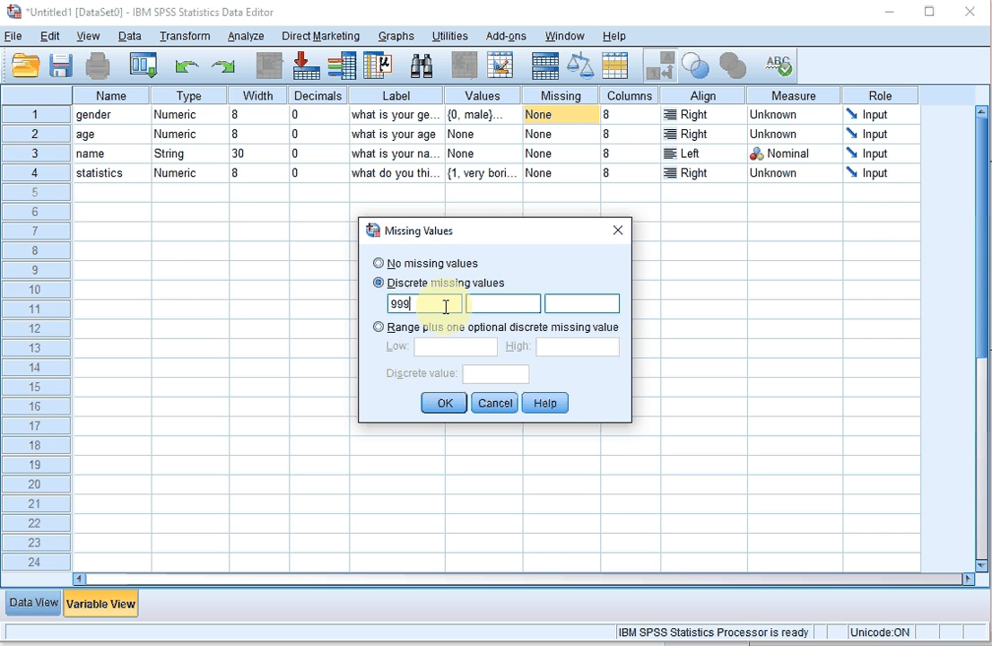
{"action": "left_click", "coordinate": [487, 304]}
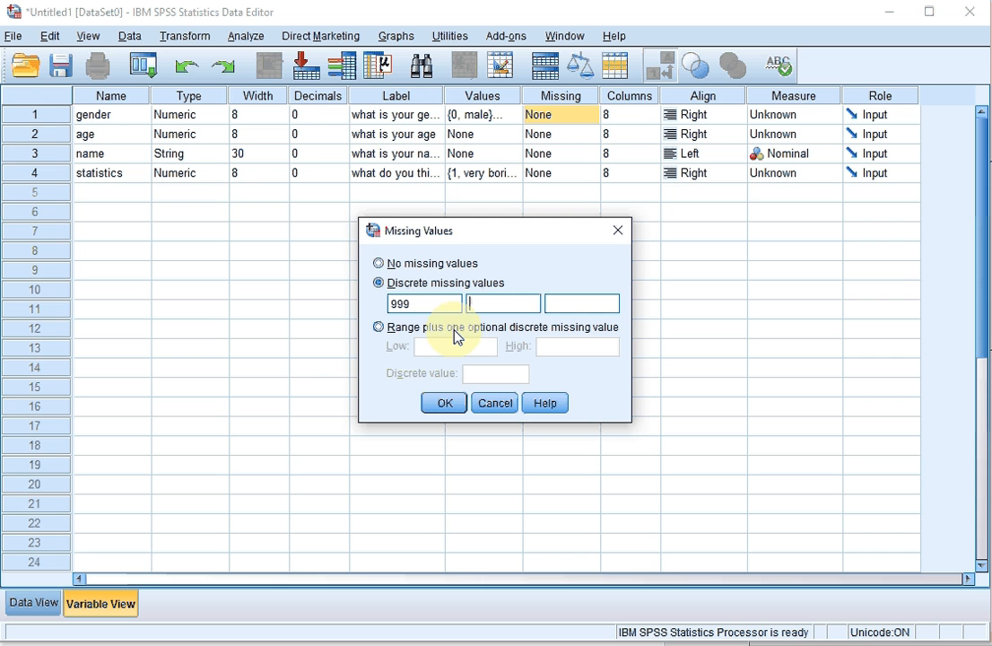
{"action": "left_click", "coordinate": [440, 403]}
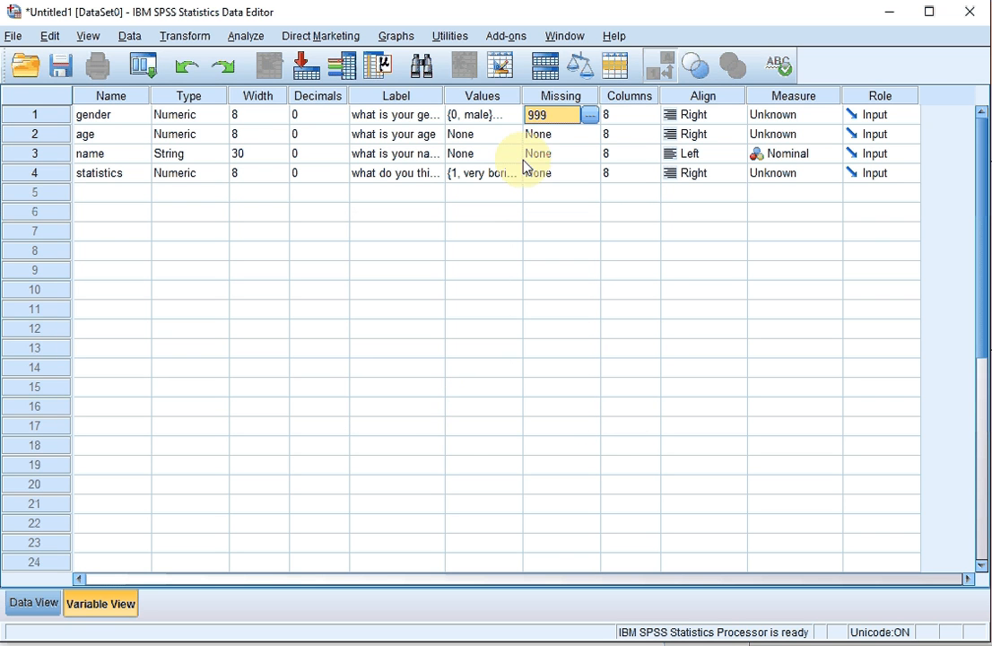
Step: Add the value 999 with the label "did not answer" to the gender variable's value labels and confirm
{"action": "left_click", "coordinate": [503, 116]}
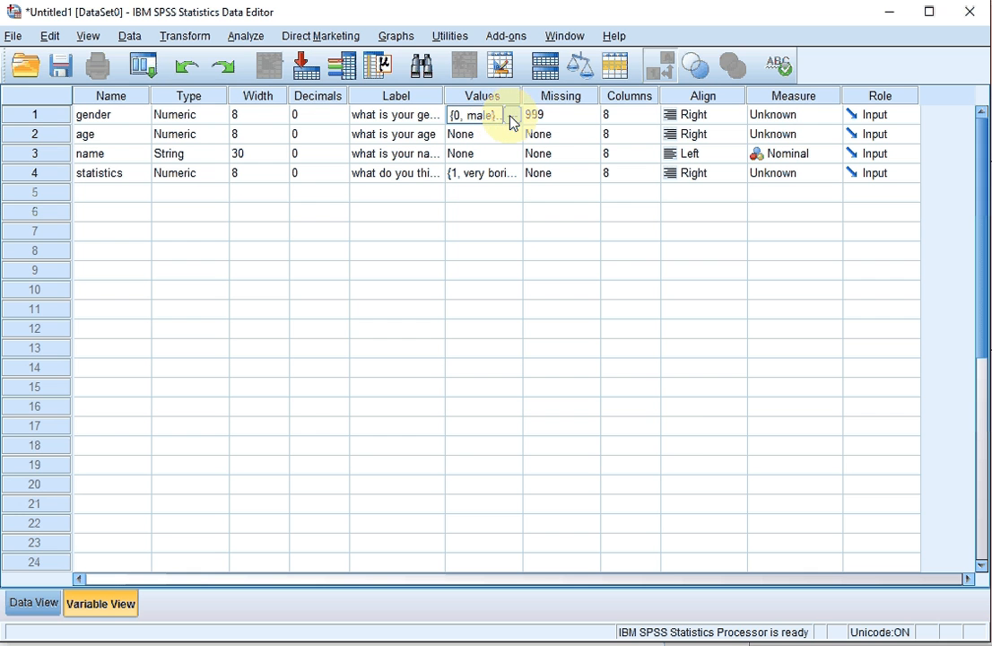
{"action": "left_click", "coordinate": [512, 118]}
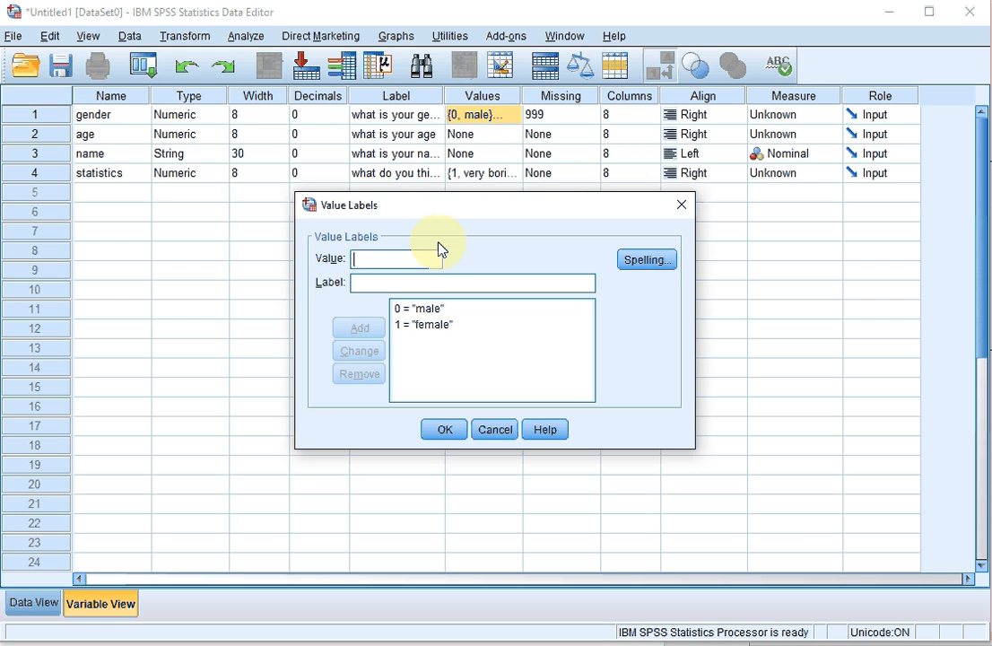
{"action": "type", "text": "999"}
{"action": "key", "text": "Tab"}
{"action": "type", "text": "did not answer"}
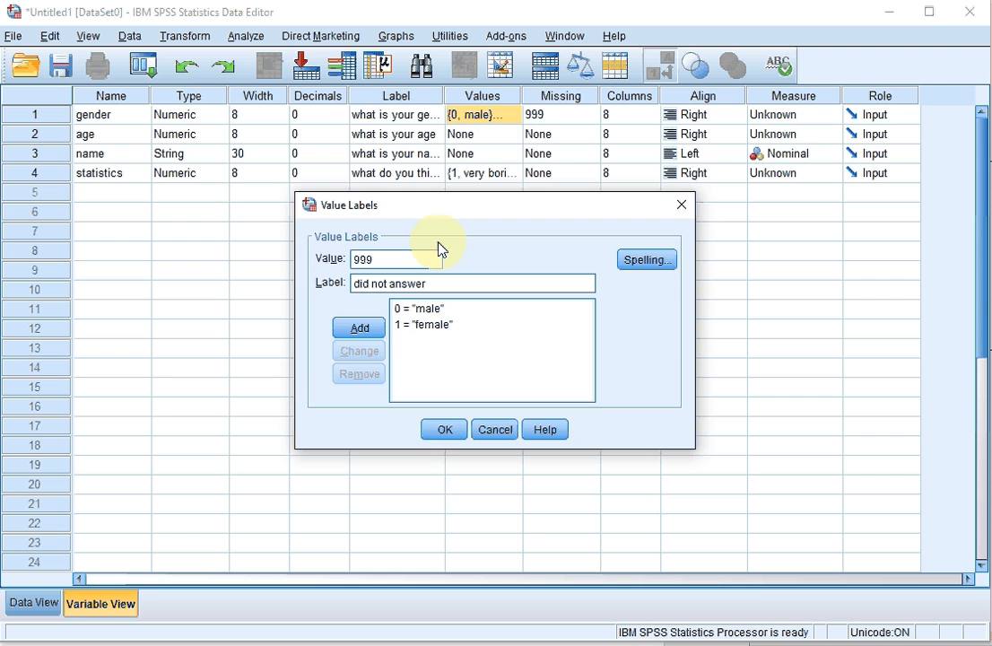
{"action": "left_click", "coordinate": [368, 328]}
{"action": "left_click", "coordinate": [445, 430]}
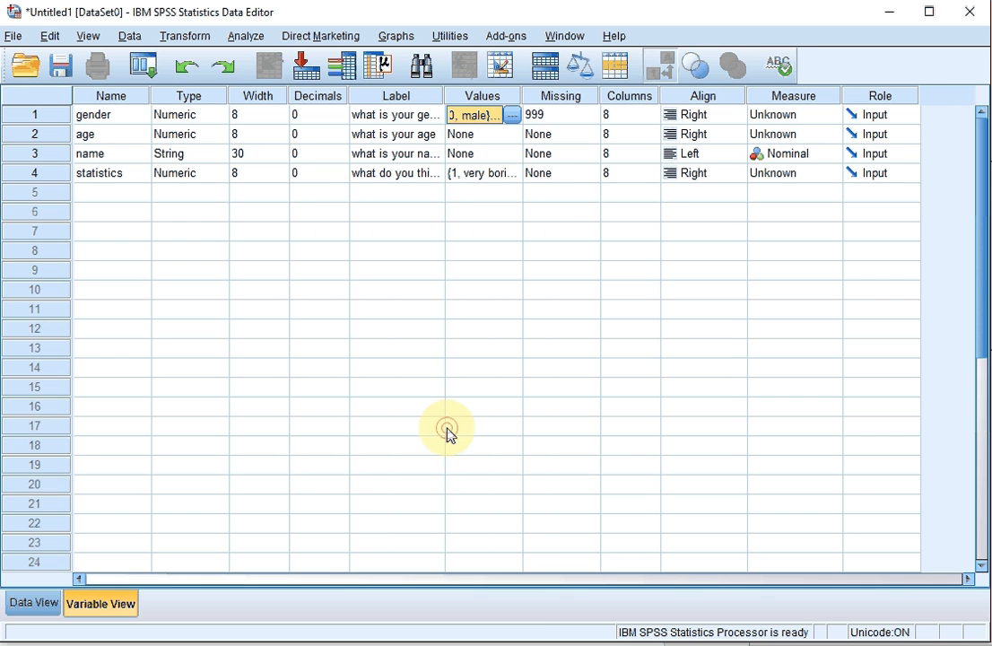
Step: Copy the gender variable's missing value setting and paste it into the age variable
{"action": "left_click", "coordinate": [552, 116]}
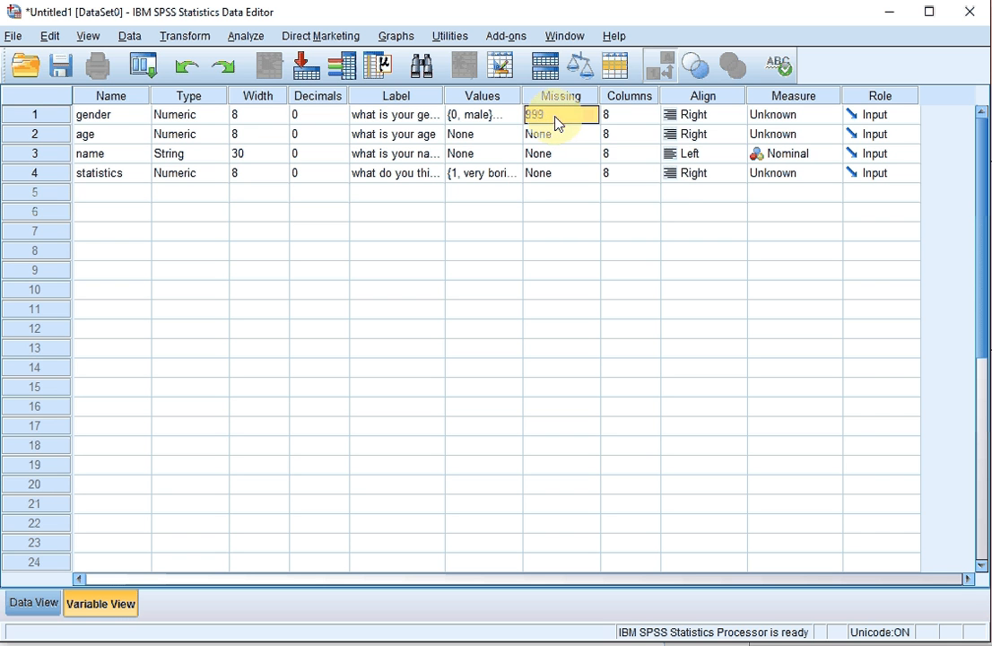
{"action": "right_click", "coordinate": [556, 121]}
{"action": "left_click", "coordinate": [582, 132]}
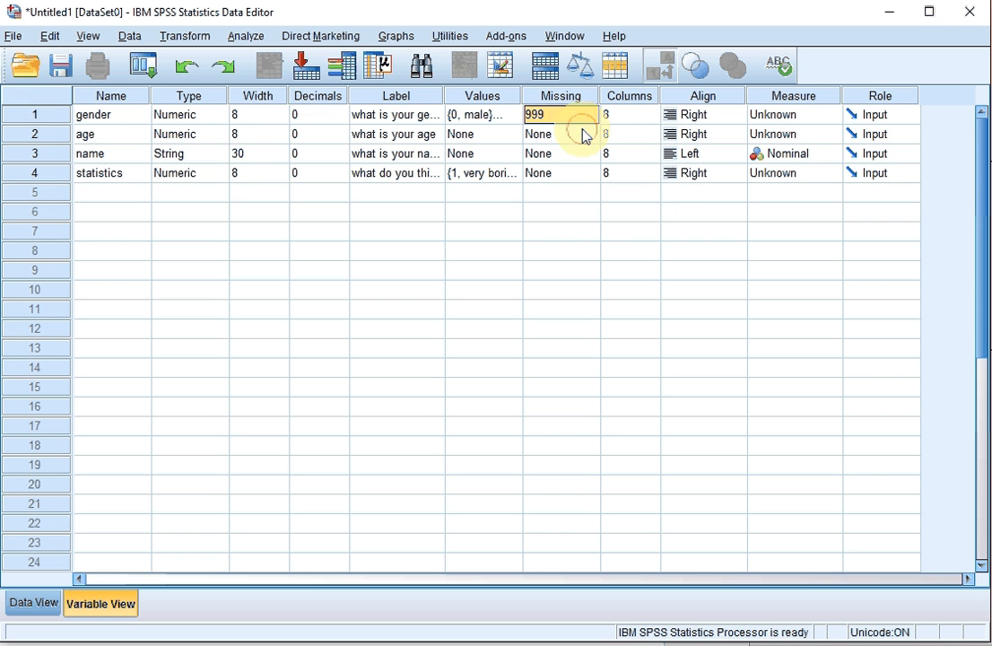
{"action": "left_click", "coordinate": [566, 137]}
{"action": "right_click", "coordinate": [565, 137]}
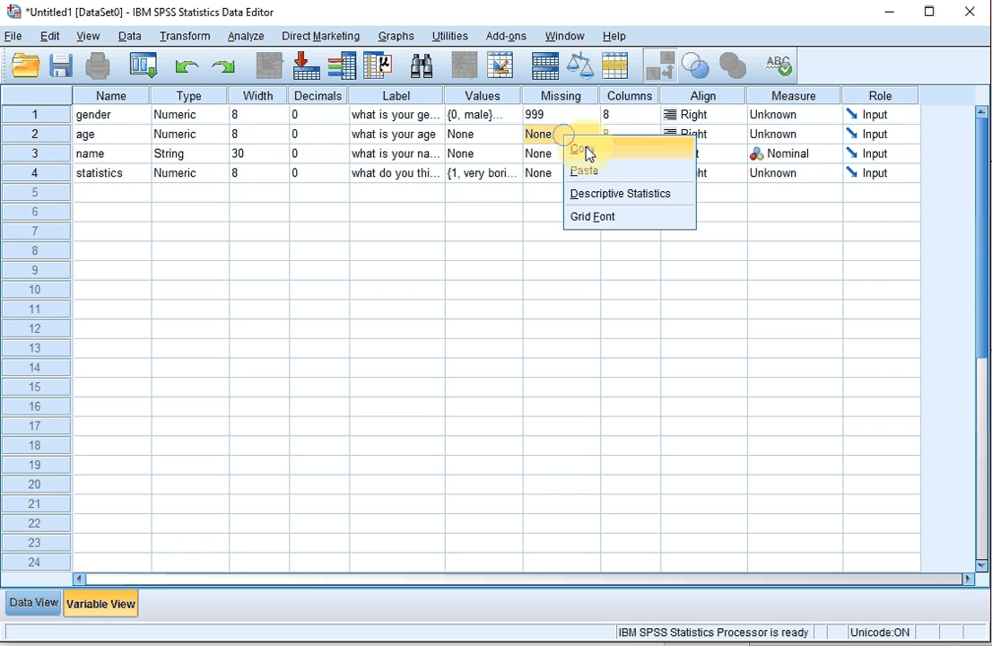
{"action": "left_click", "coordinate": [583, 170]}
Step: Try to paste the copied missing value setting into the name variable
{"action": "left_click", "coordinate": [558, 159]}
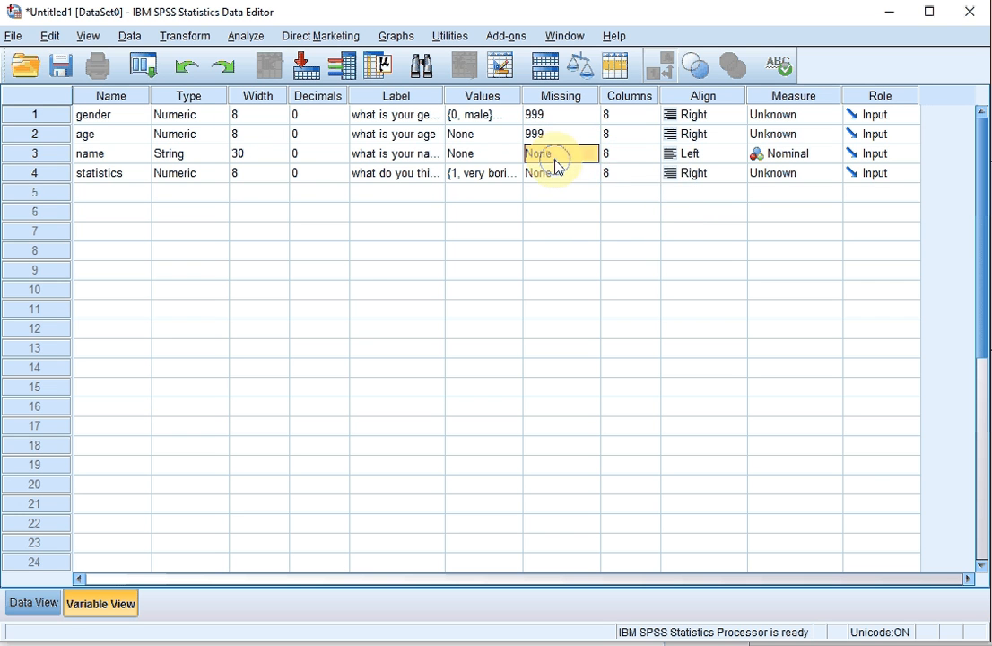
{"action": "right_click", "coordinate": [565, 162]}
{"action": "left_click", "coordinate": [579, 194]}
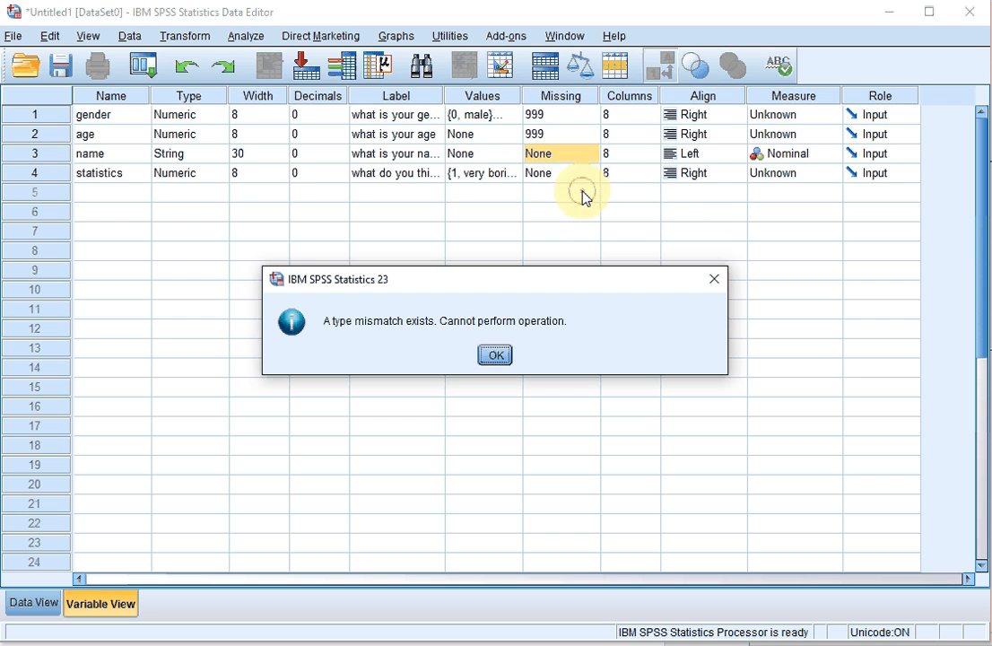
{"action": "left_click", "coordinate": [492, 357]}
{"action": "left_click", "coordinate": [493, 357]}
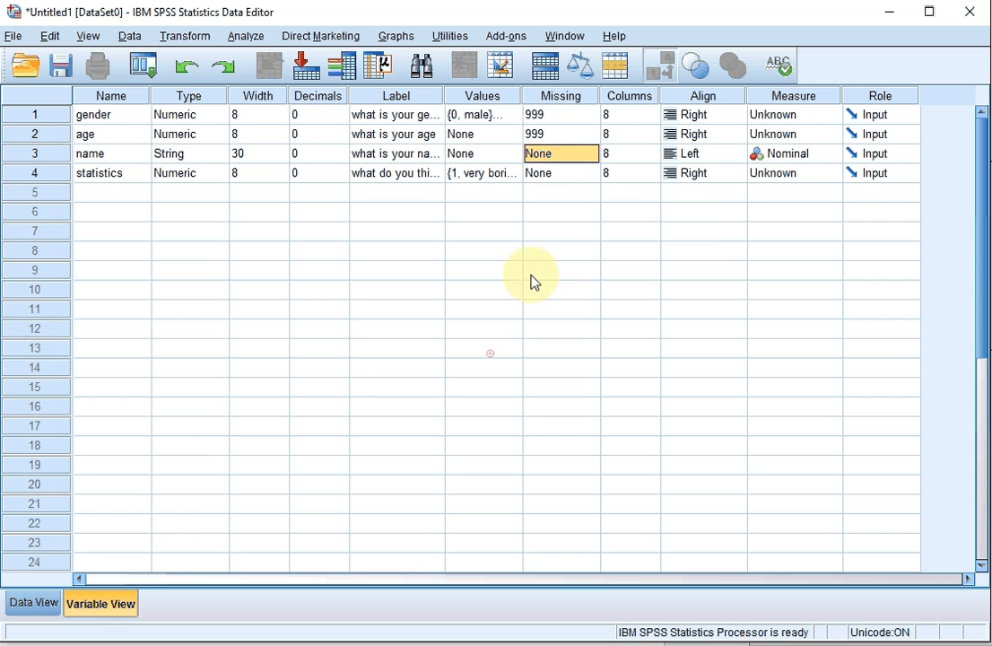
Step: Paste the copied missing value setting into the statistics variable and define 999 as a discrete missing value for the name variable
{"action": "right_click", "coordinate": [550, 180]}
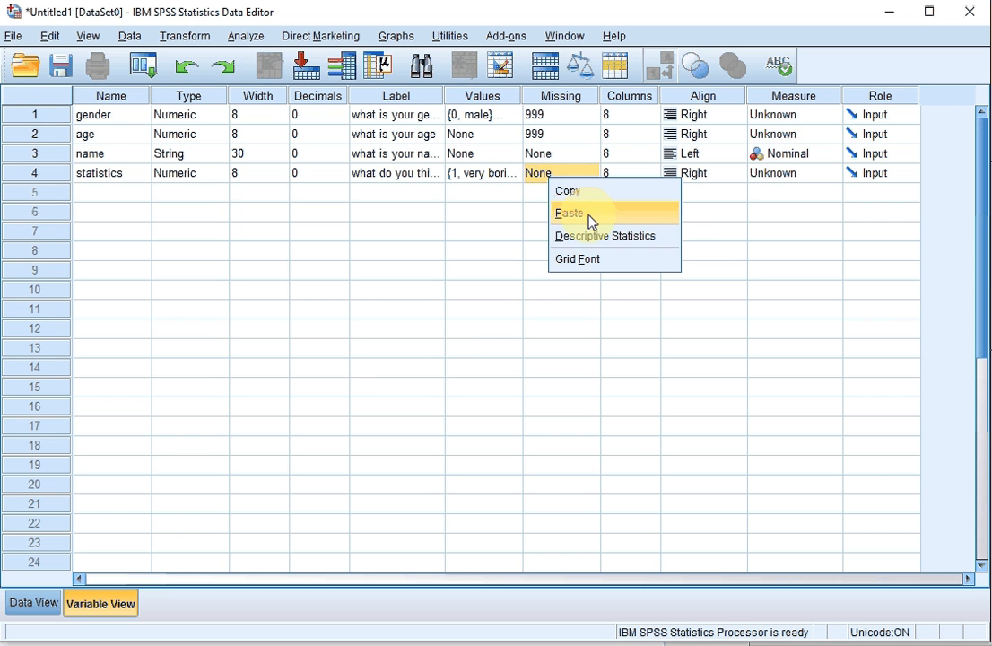
{"action": "left_click", "coordinate": [591, 220]}
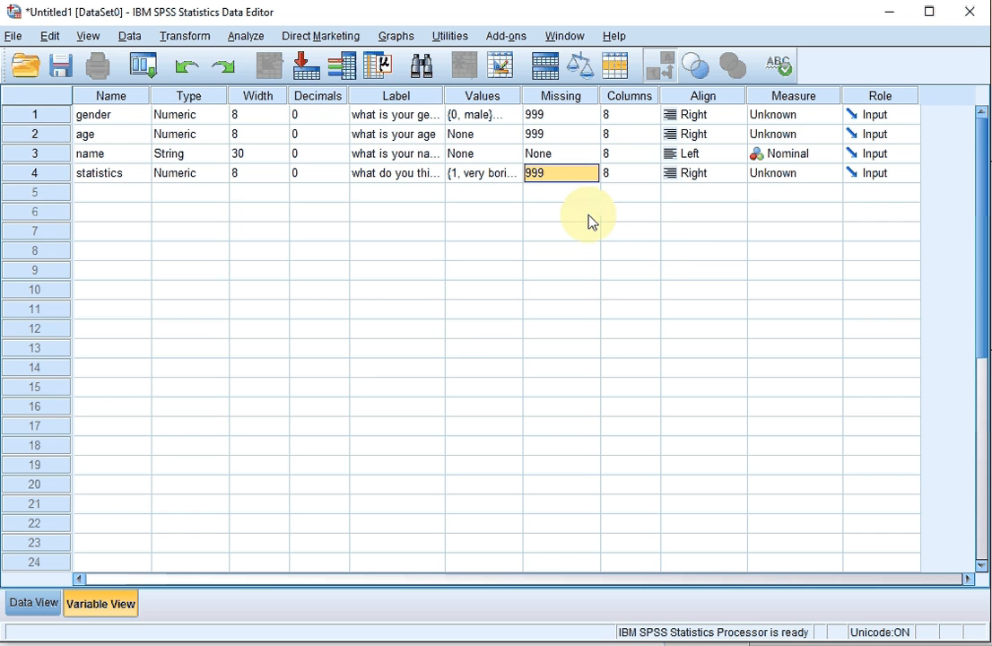
{"action": "left_click", "coordinate": [547, 155]}
{"action": "left_click", "coordinate": [587, 154]}
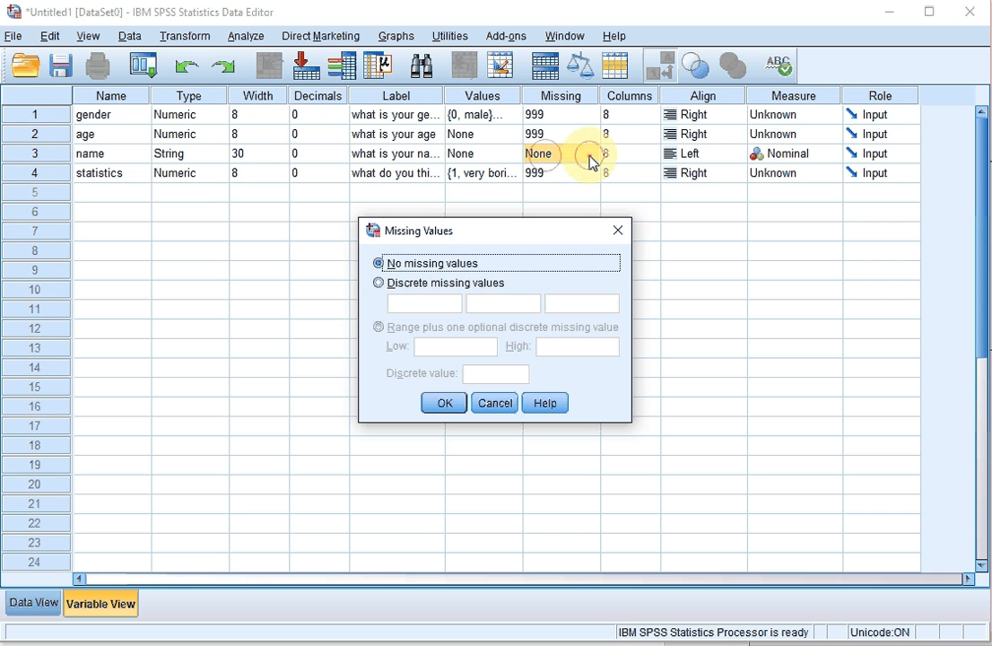
{"action": "left_click", "coordinate": [378, 283]}
{"action": "left_click", "coordinate": [431, 304]}
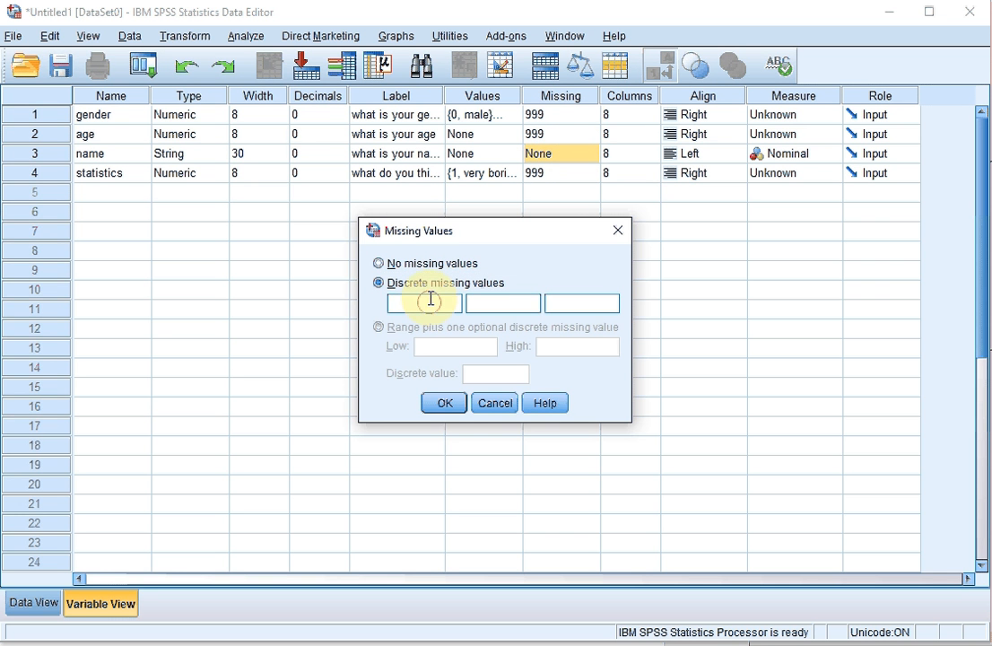
{"action": "type", "text": "999"}
{"action": "left_click", "coordinate": [441, 406]}
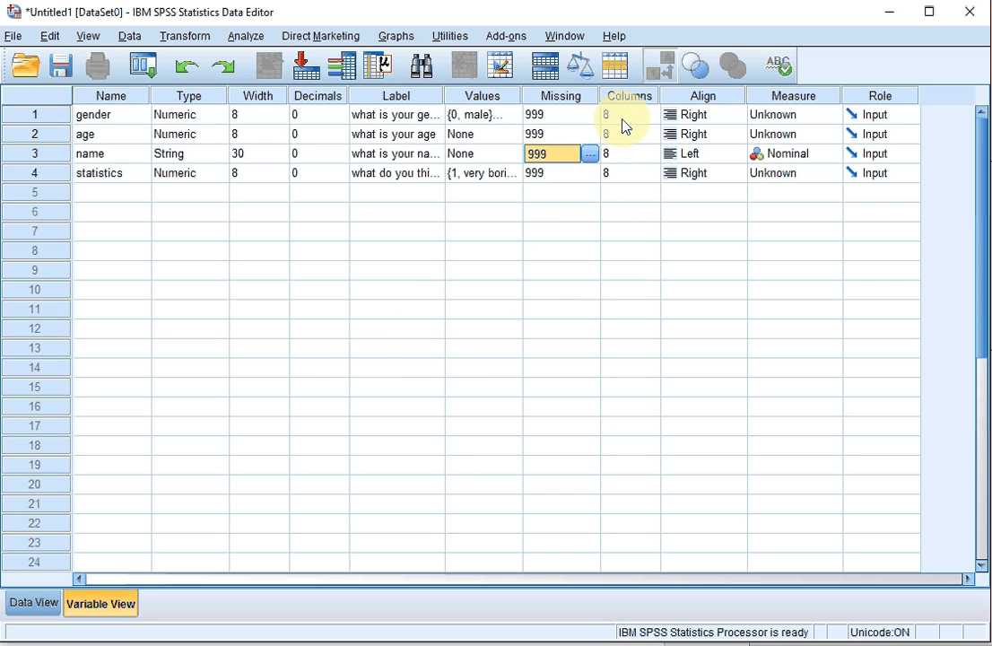
Step: Set the measurement level to Nominal for gender, Scale for age and Ordinal for statistics
{"action": "left_click", "coordinate": [700, 116]}
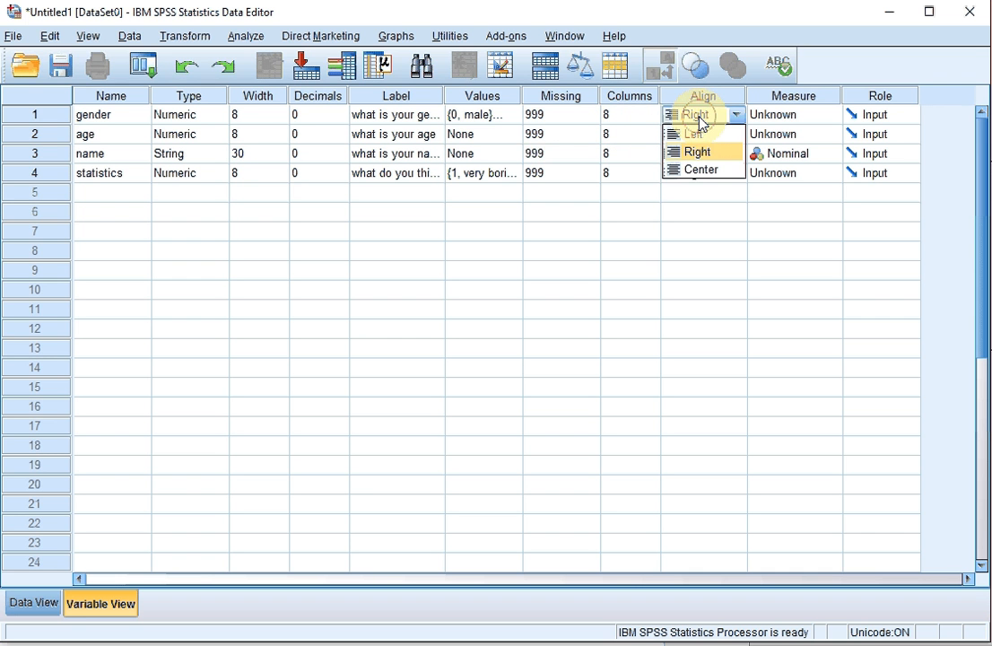
{"action": "left_click", "coordinate": [700, 122]}
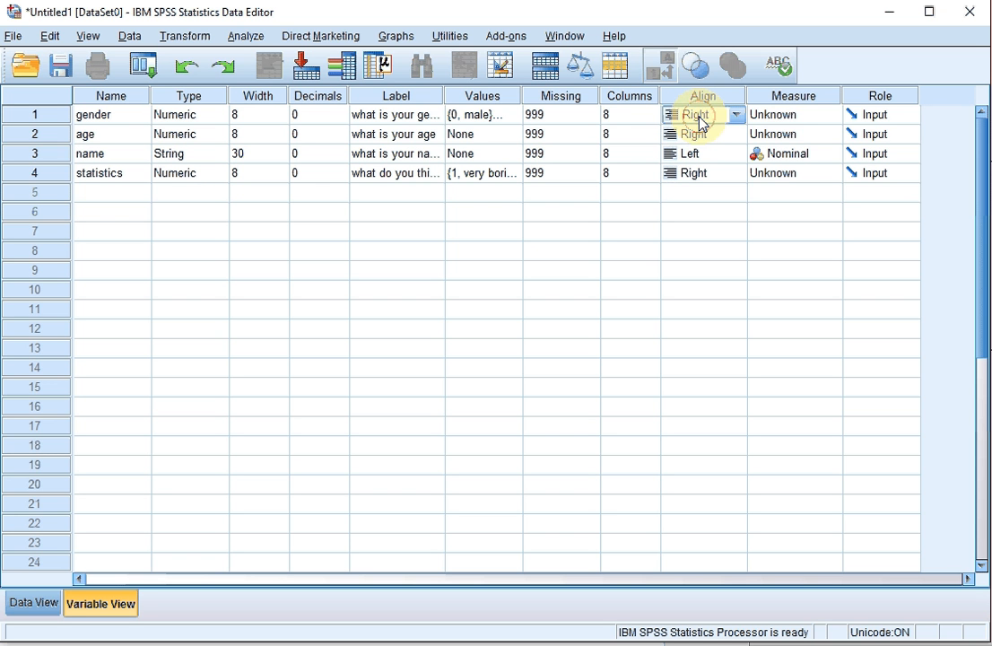
{"action": "left_click", "coordinate": [781, 117]}
{"action": "left_click", "coordinate": [784, 167]}
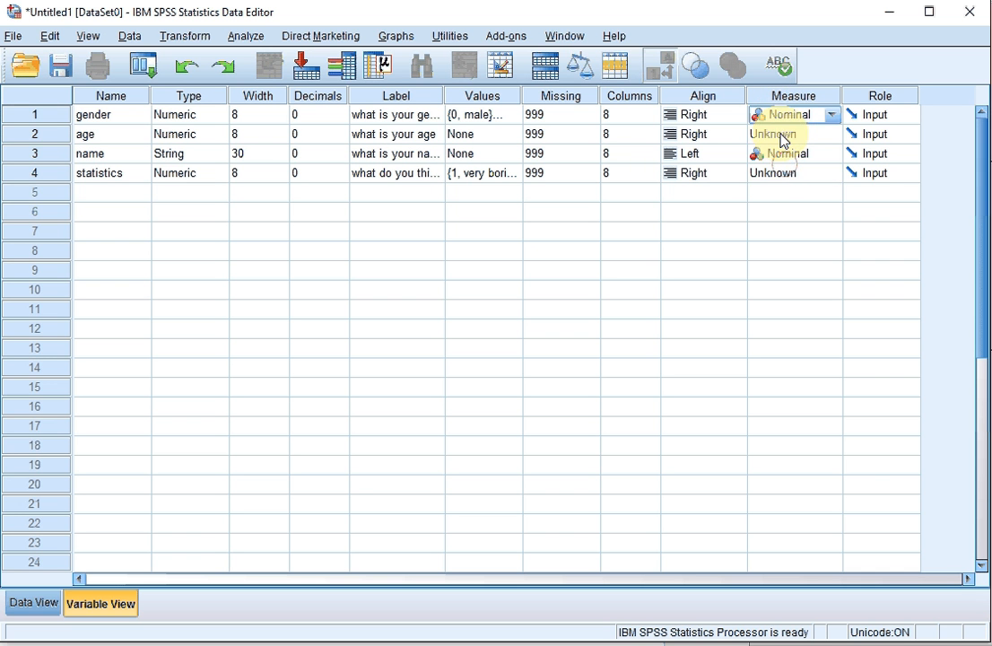
{"action": "left_click", "coordinate": [781, 136]}
{"action": "left_click", "coordinate": [781, 152]}
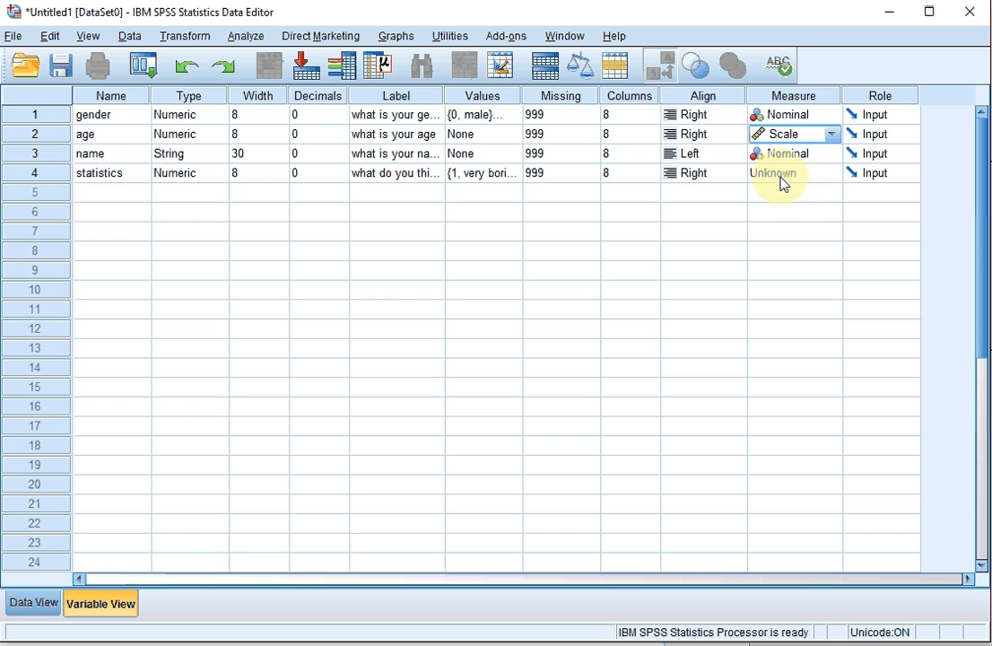
{"action": "left_click", "coordinate": [781, 177]}
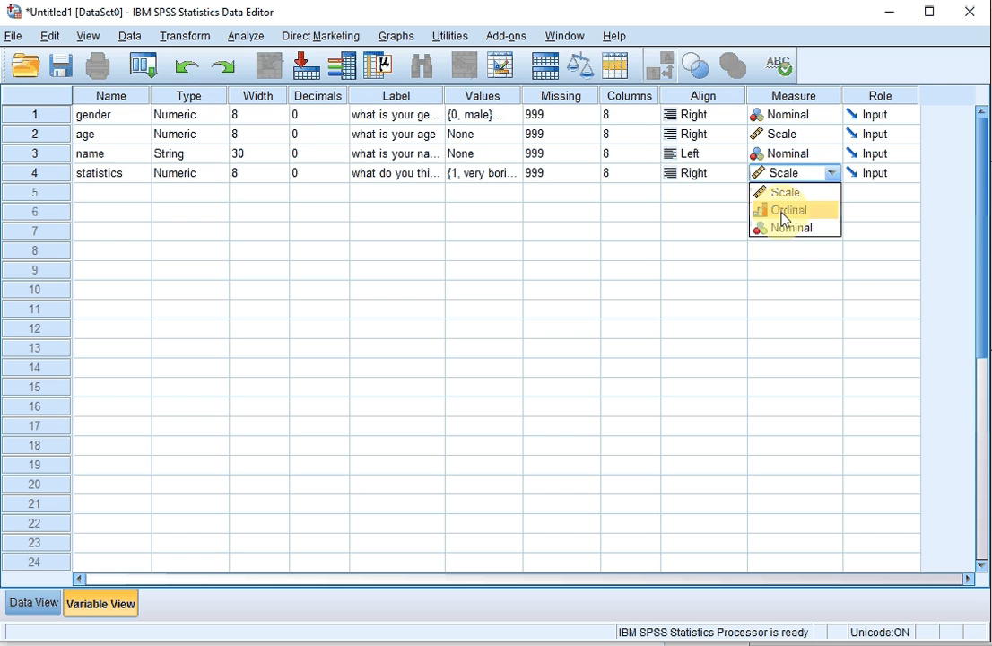
{"action": "left_click", "coordinate": [783, 214]}
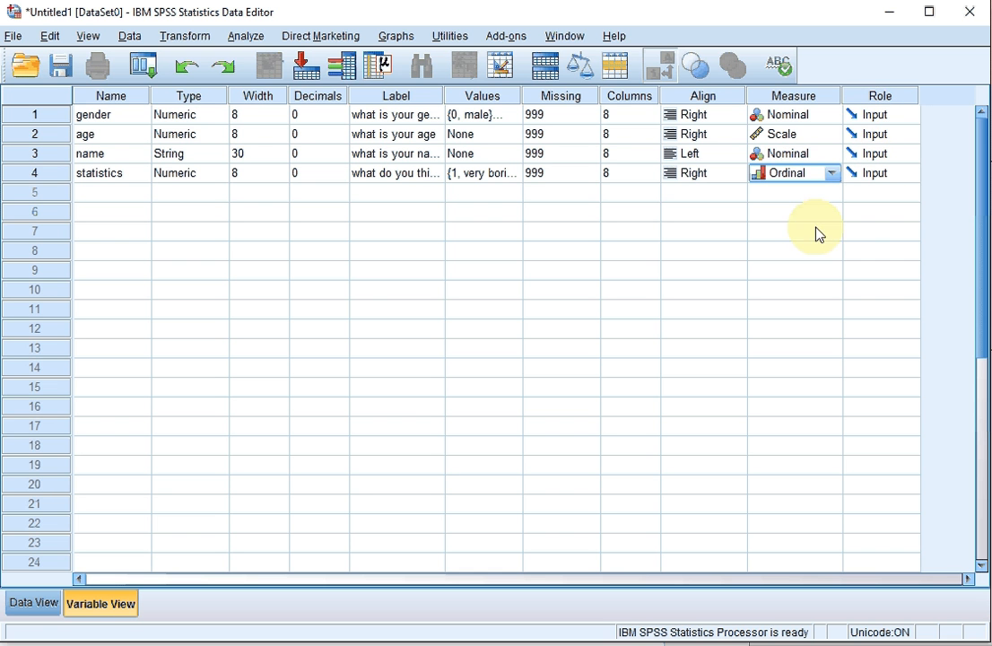
Step: Enter the first case in the data view with gender 0, age 38, the respondent's first name and statistics 4
{"action": "left_click", "coordinate": [35, 604]}
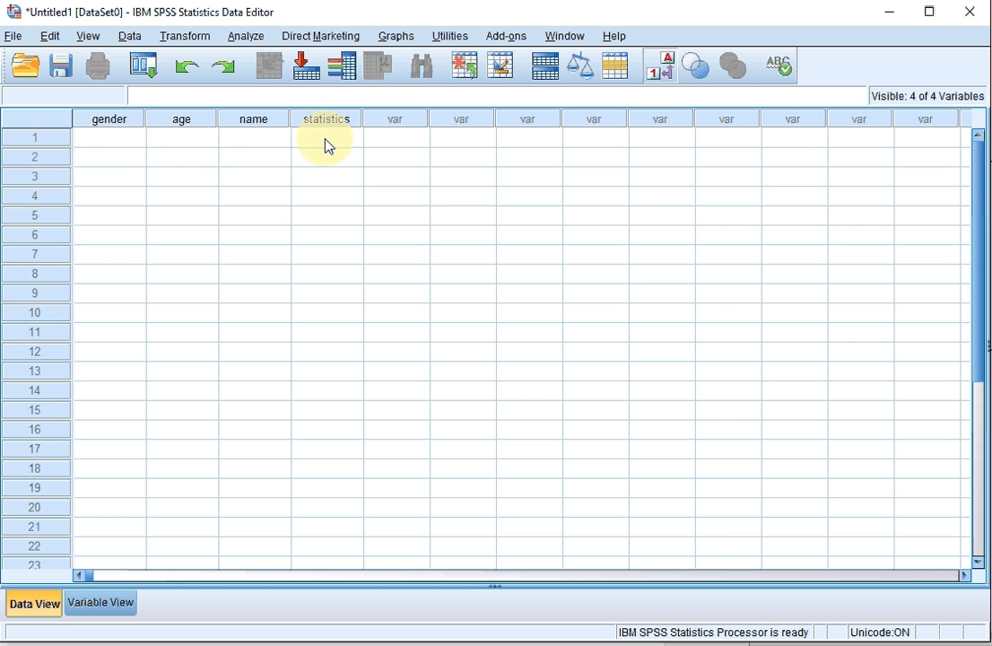
{"action": "mouse_move", "coordinate": [116, 125]}
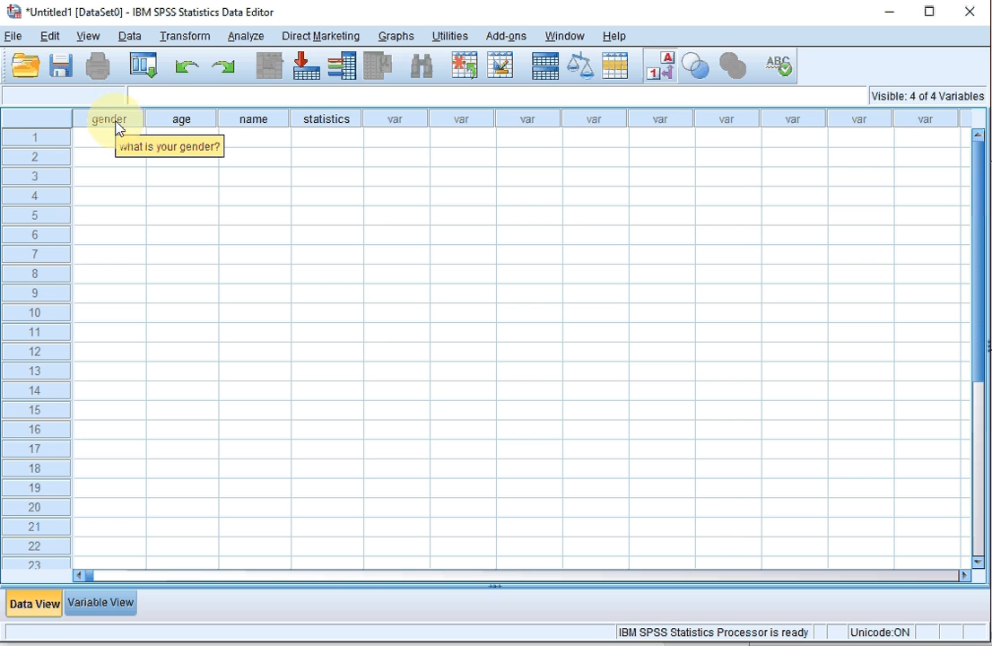
{"action": "left_click", "coordinate": [111, 142]}
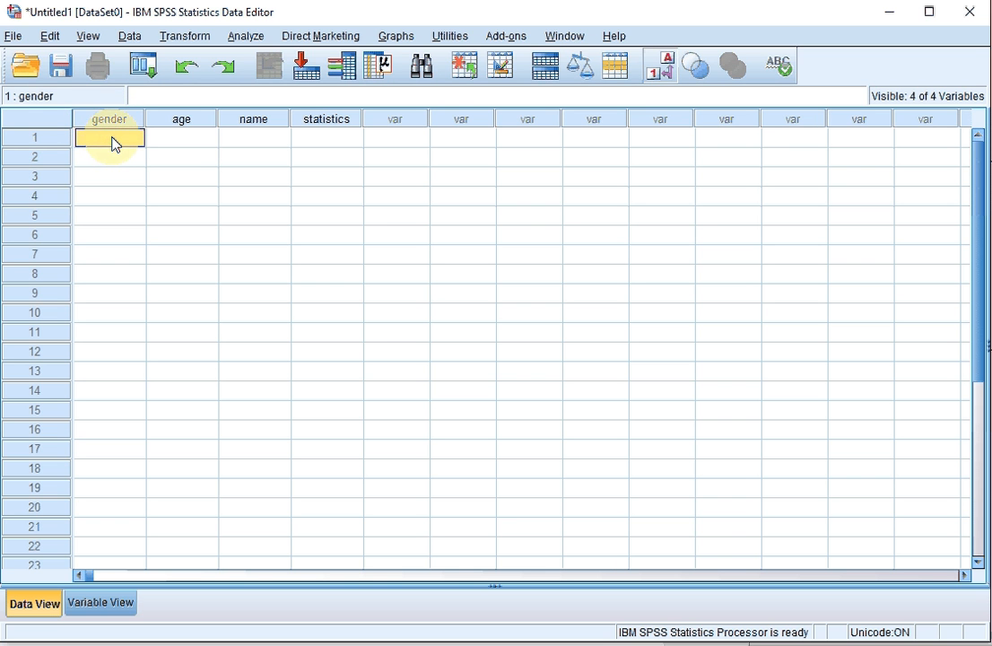
{"action": "type", "text": "1"}
{"action": "key", "text": "Tab"}
{"action": "type", "text": "3"}
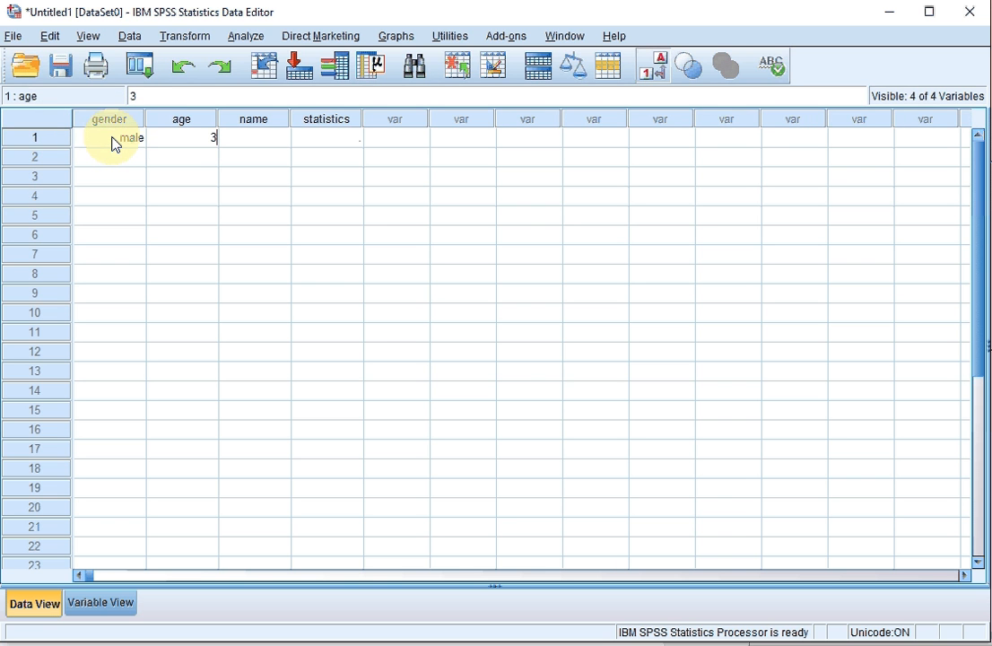
{"action": "type", "text": "8"}
{"action": "key", "text": "Tab"}
{"action": "type", "text": "Peter"}
{"action": "key", "text": "Tab"}
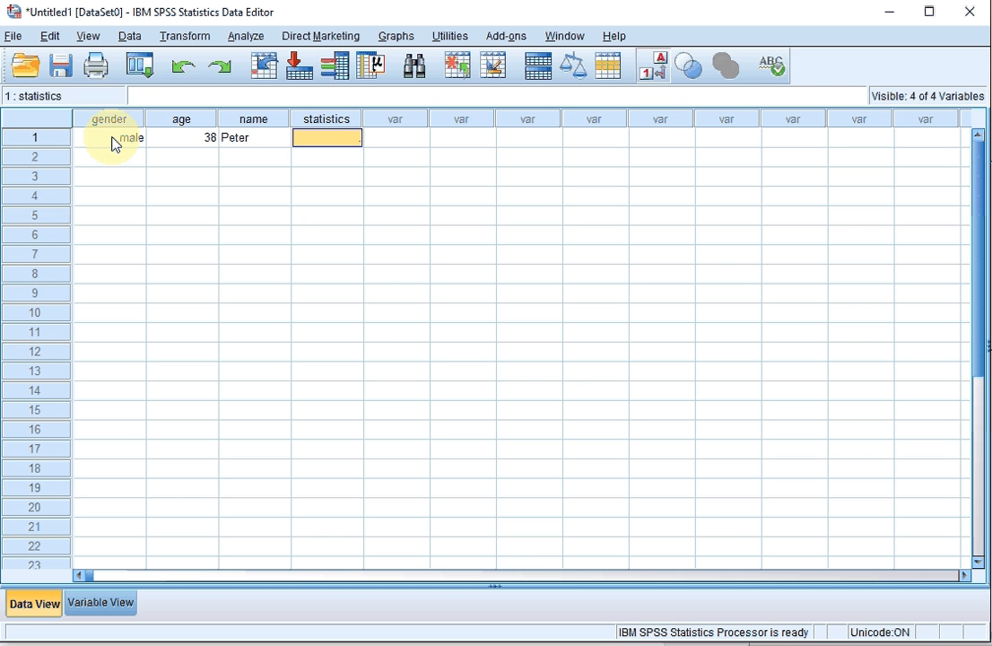
{"action": "type", "text": "4"}
{"action": "key", "text": "Return"}
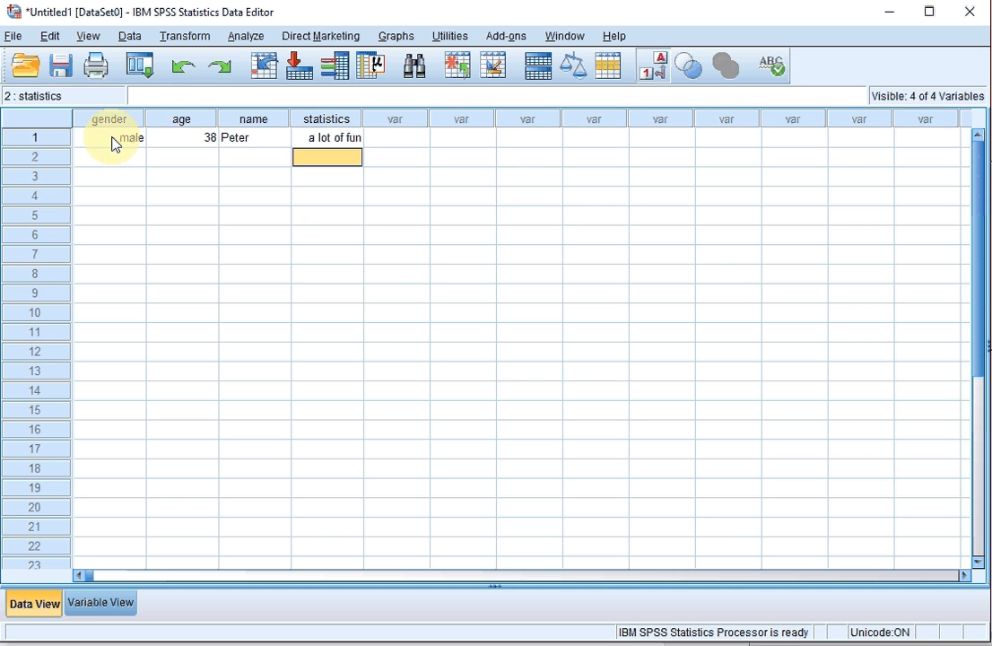
Step: Display the numeric codes instead of value labels and enter 1 as the second case's gender
{"action": "left_click", "coordinate": [655, 69]}
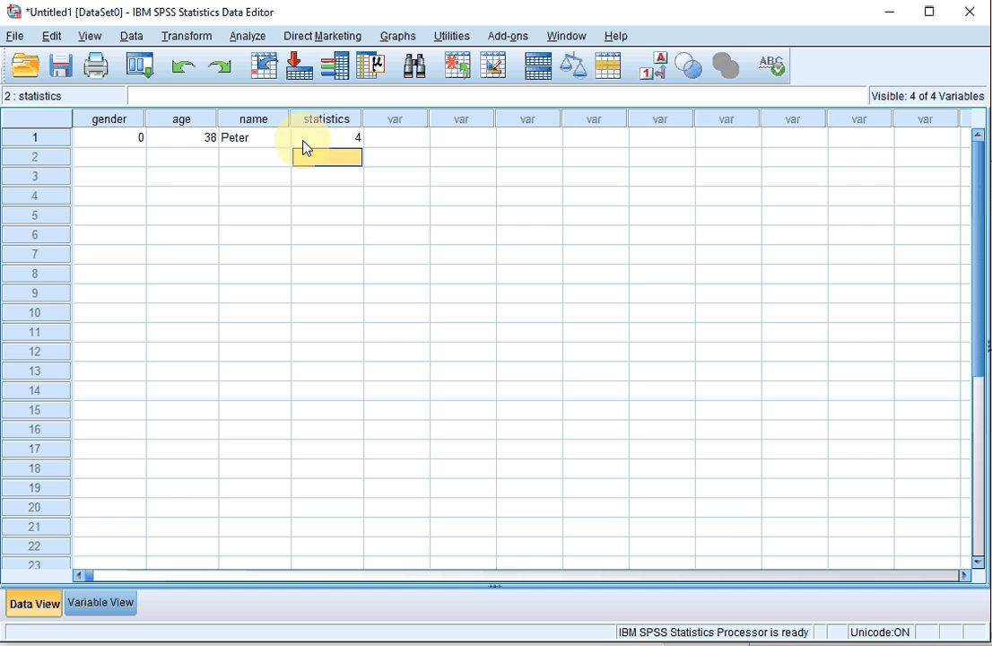
{"action": "left_click", "coordinate": [116, 160]}
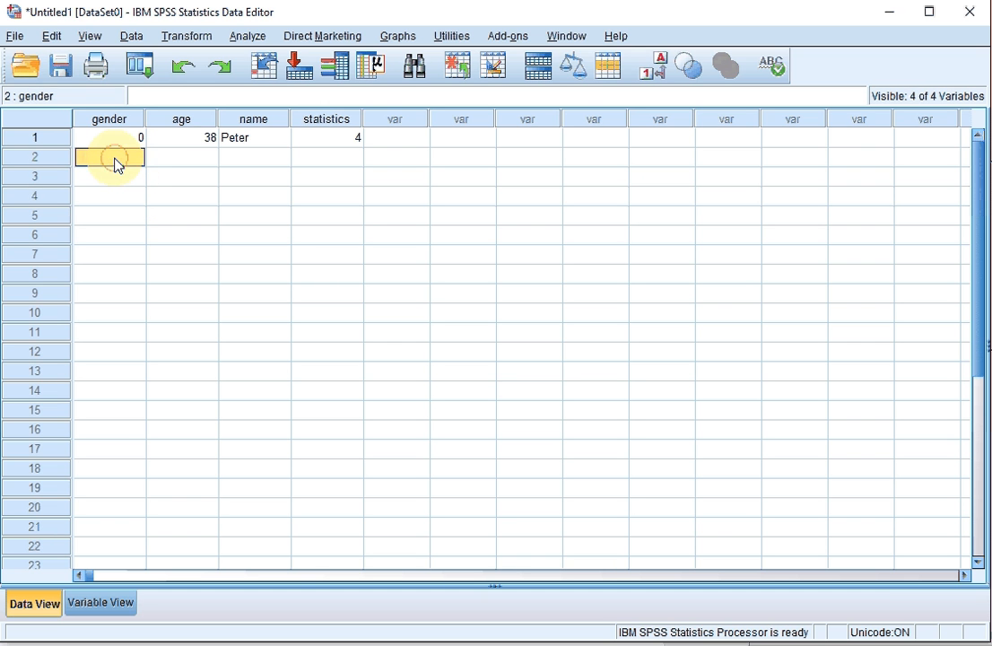
{"action": "type", "text": "1"}
{"action": "key", "text": "Tab"}
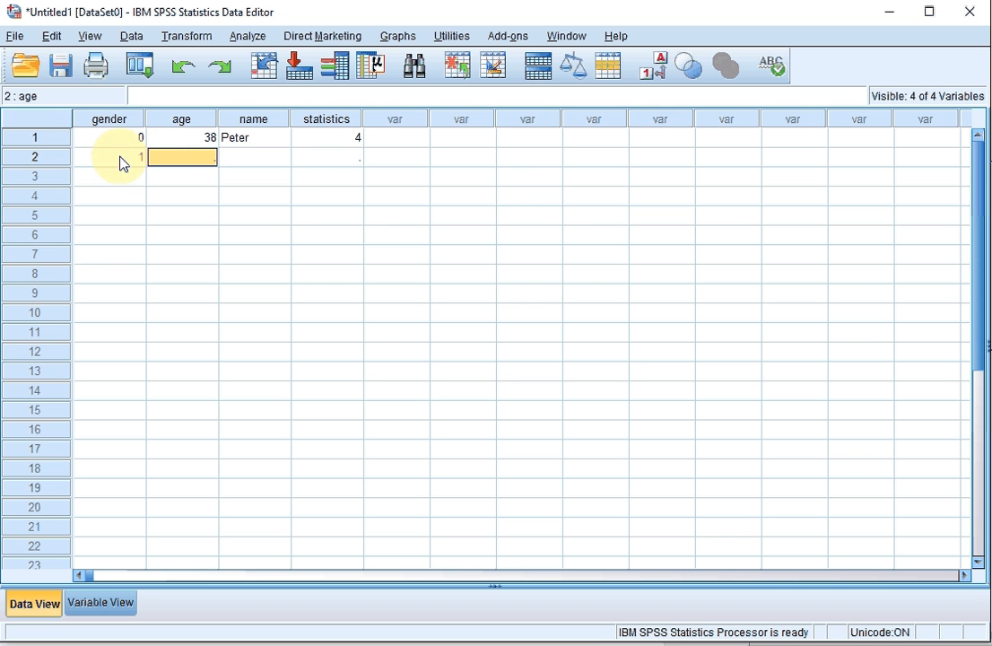
Step: Turn the display of value labels back on and set the third case's gender to male
{"action": "left_click", "coordinate": [90, 39]}
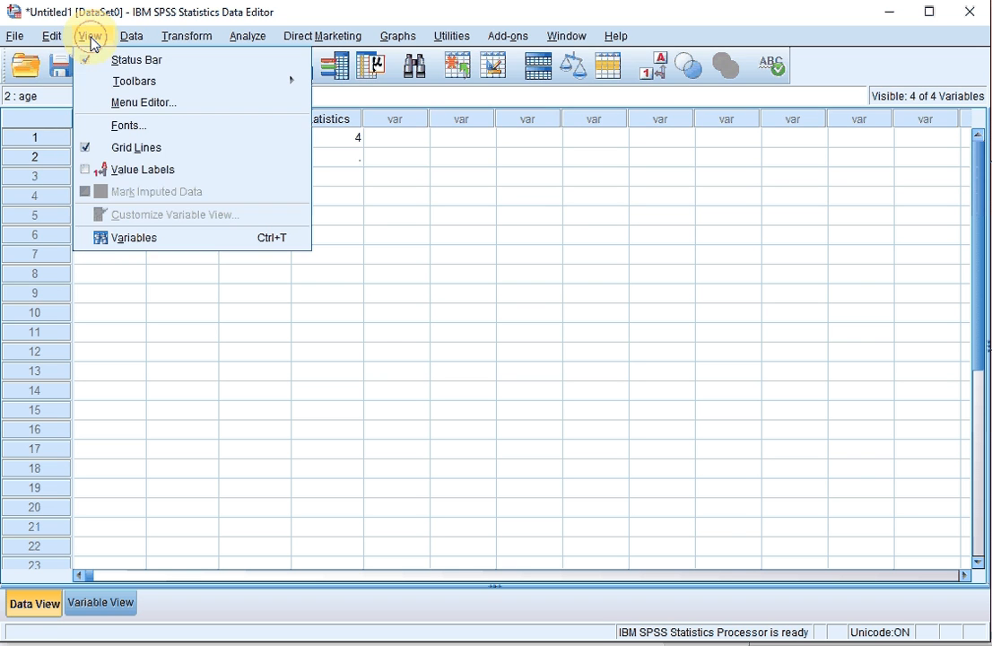
{"action": "left_click", "coordinate": [136, 170]}
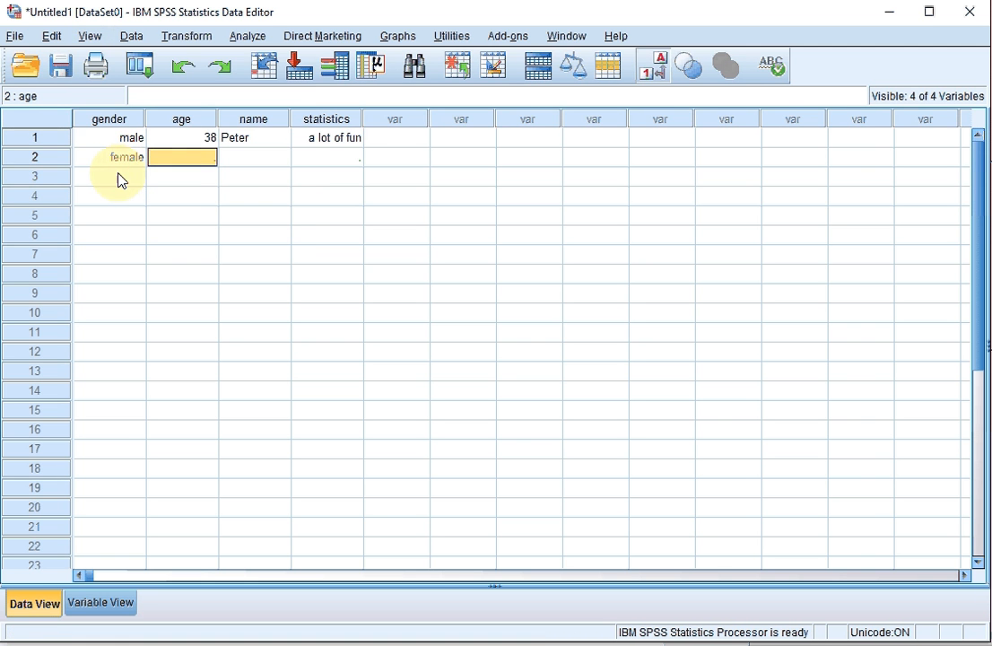
{"action": "left_click", "coordinate": [120, 184]}
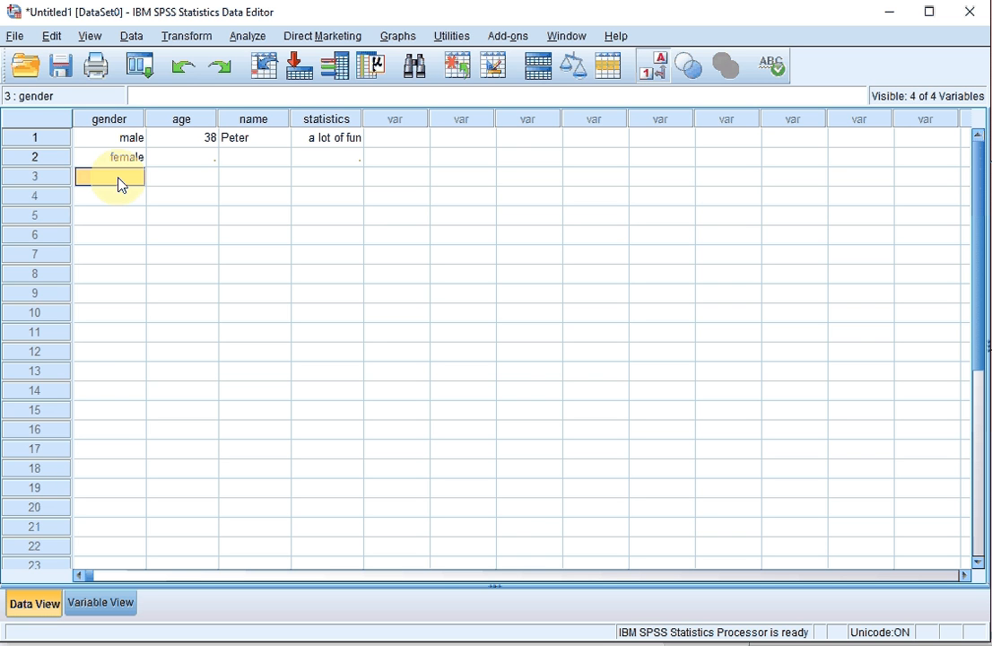
{"action": "left_click", "coordinate": [120, 184]}
{"action": "key", "text": "Return"}
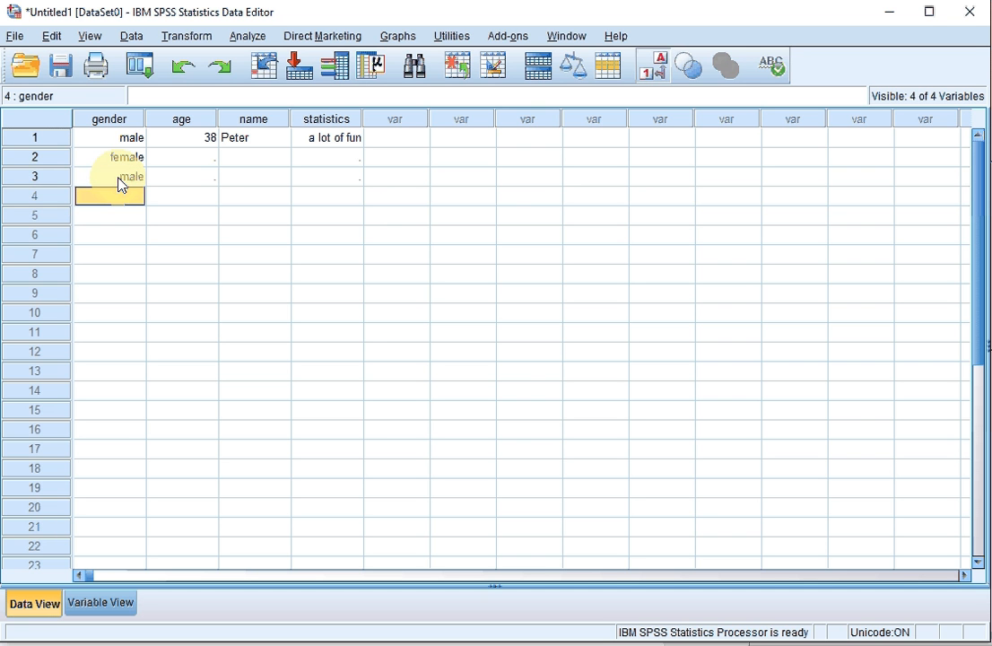
Step: Enter female as the gender of the fourth case
{"action": "type", "text": "F"}
{"action": "key", "text": "BackSpace"}
{"action": "type", "text": "female"}
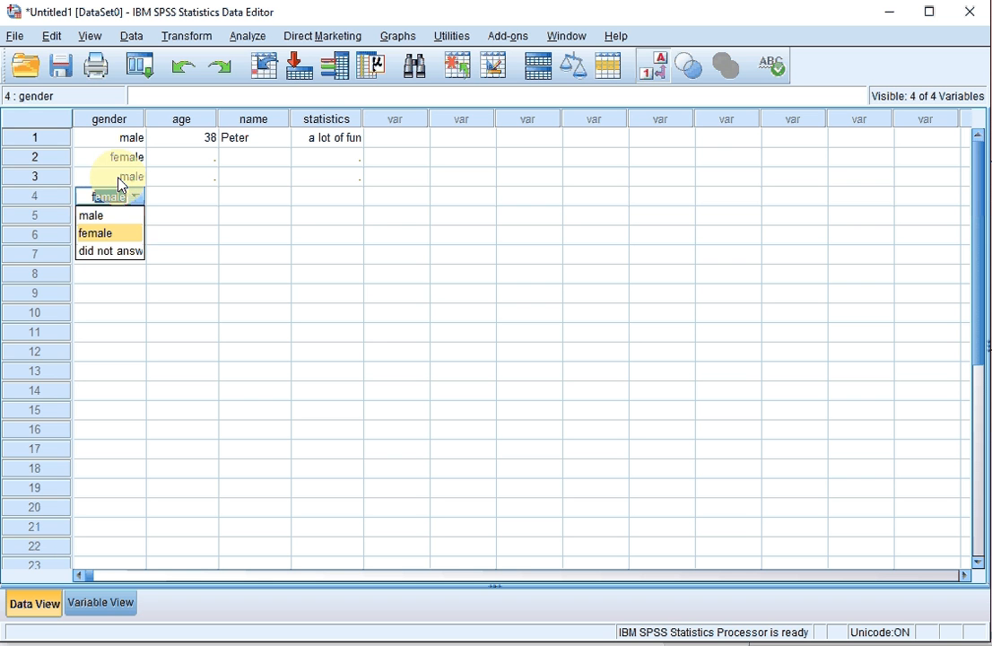
{"action": "key", "text": "Return"}
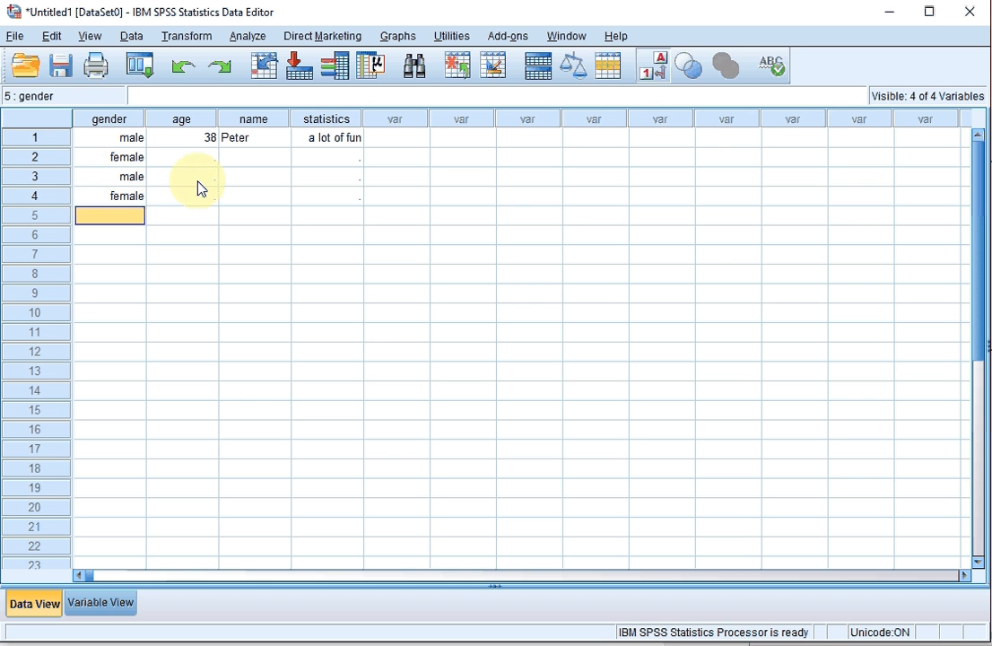